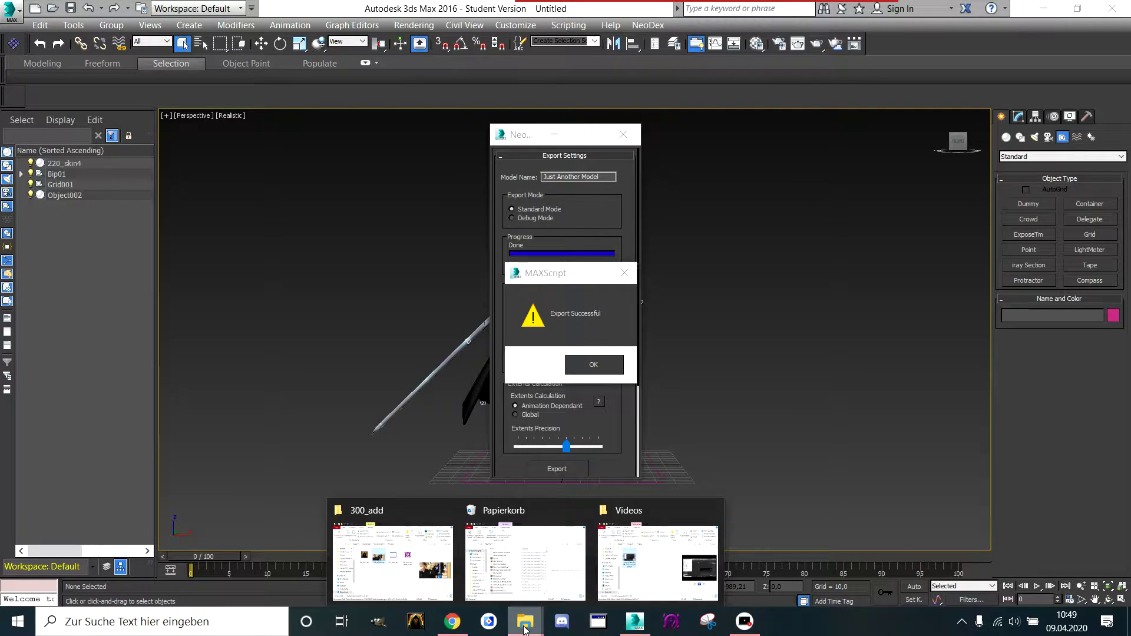
Close the Videos folder window using the File Explorer taskbar thumbnails
click(701, 515)
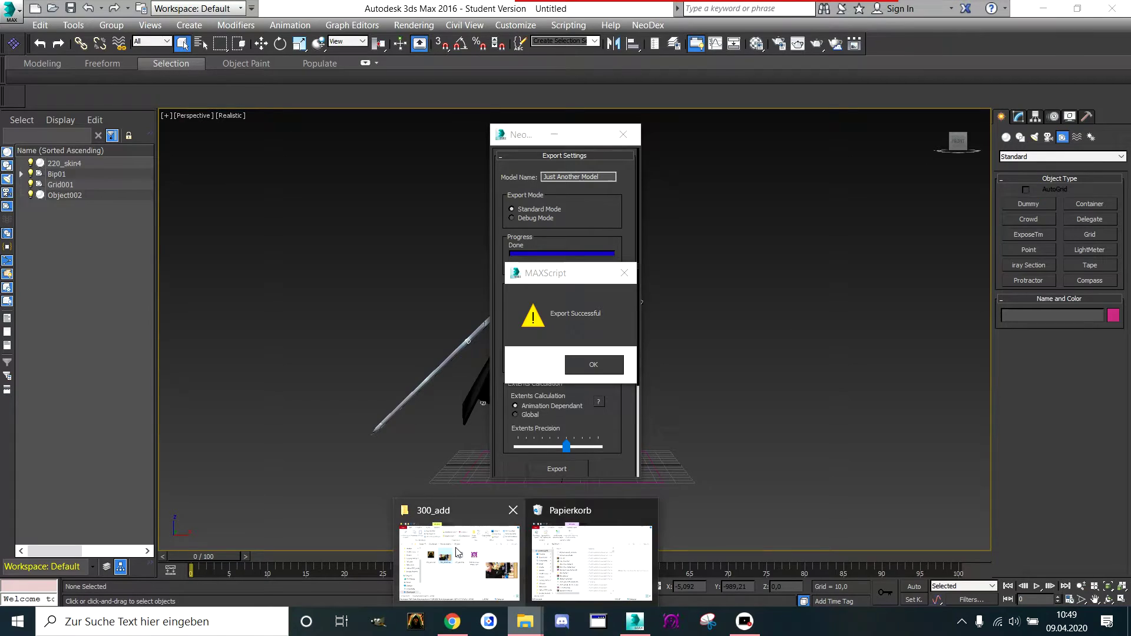
click(458, 553)
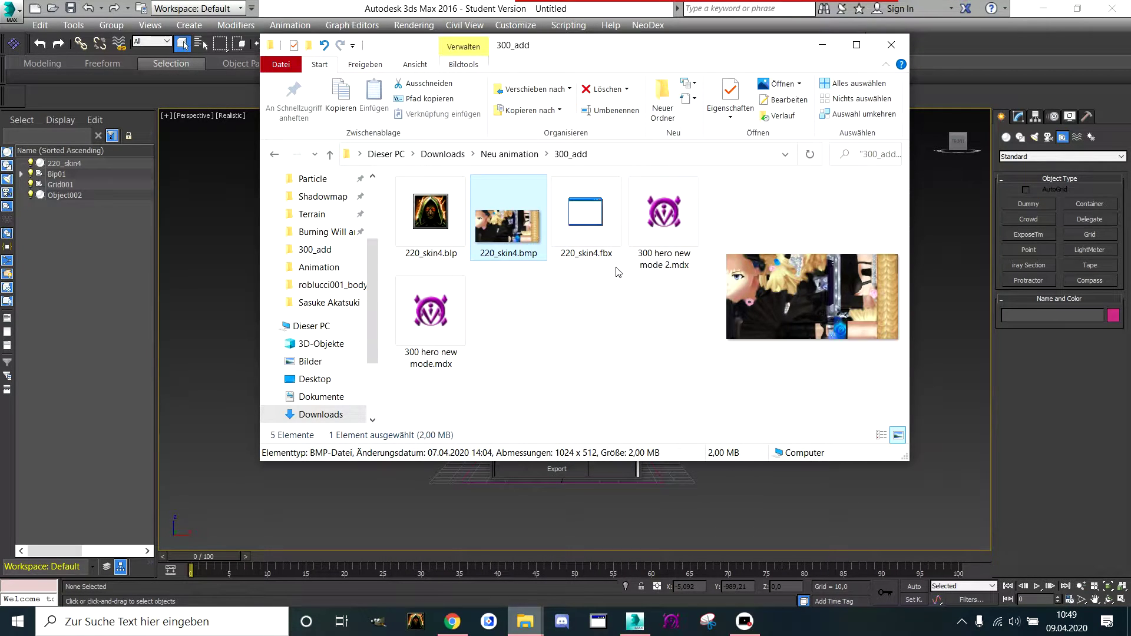
Open '300 hero new mode 2.mdx' in MDL-editor and switch to the Front view
click(668, 248)
double_click(668, 249)
right_click(631, 250)
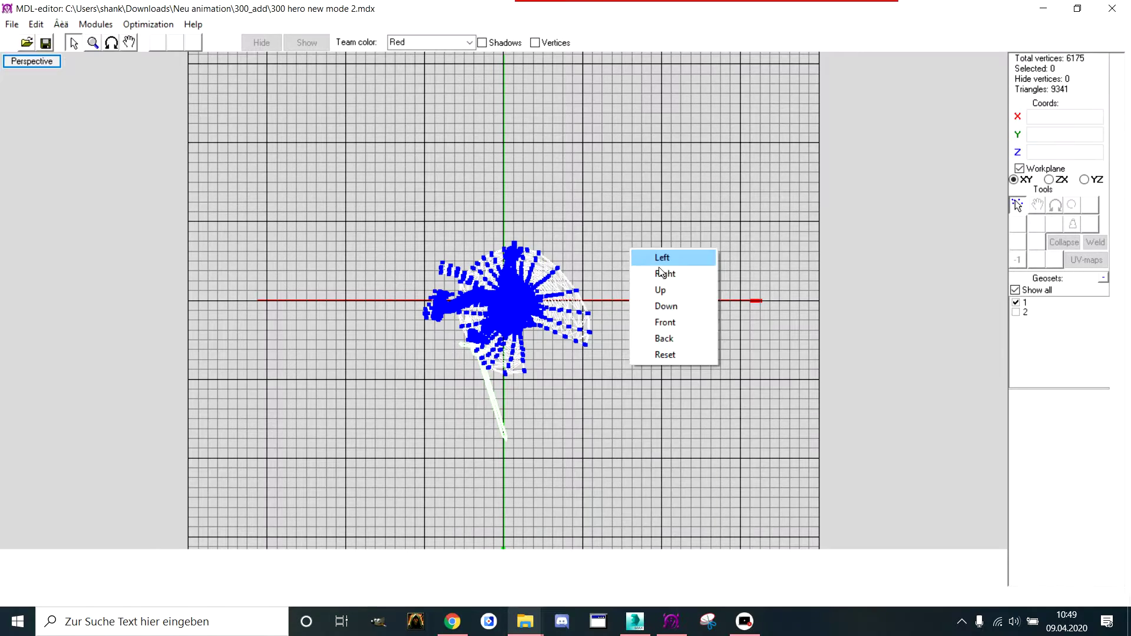
click(672, 323)
scroll(676, 440, up, 2)
scroll(663, 372, up, 2)
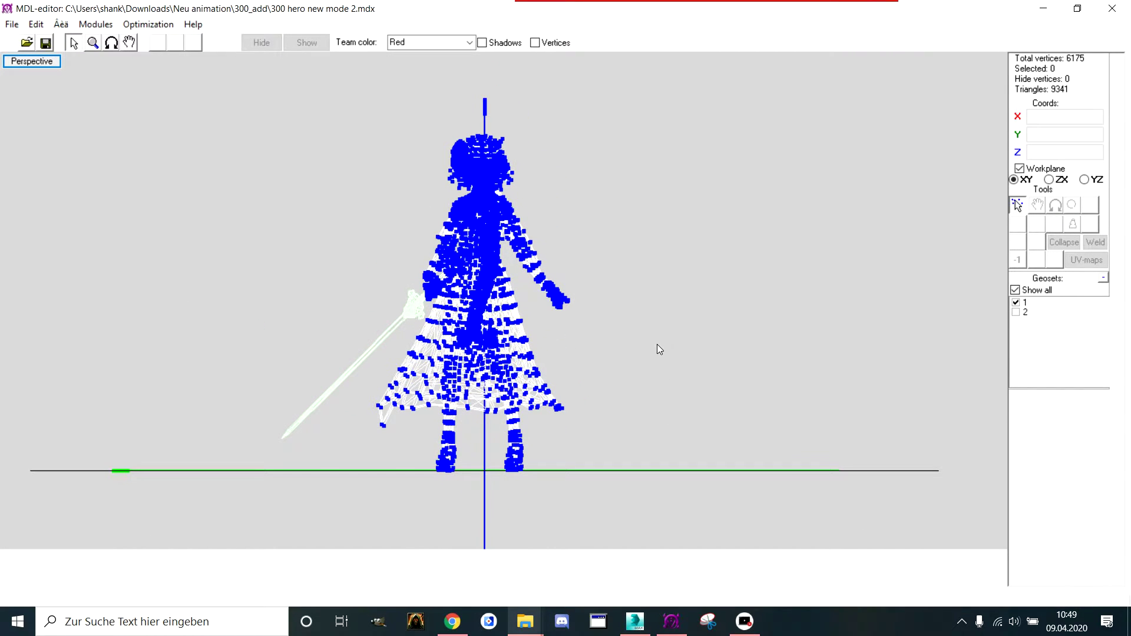
scroll(588, 292, up, 1)
scroll(557, 265, up, 2)
scroll(547, 263, up, 1)
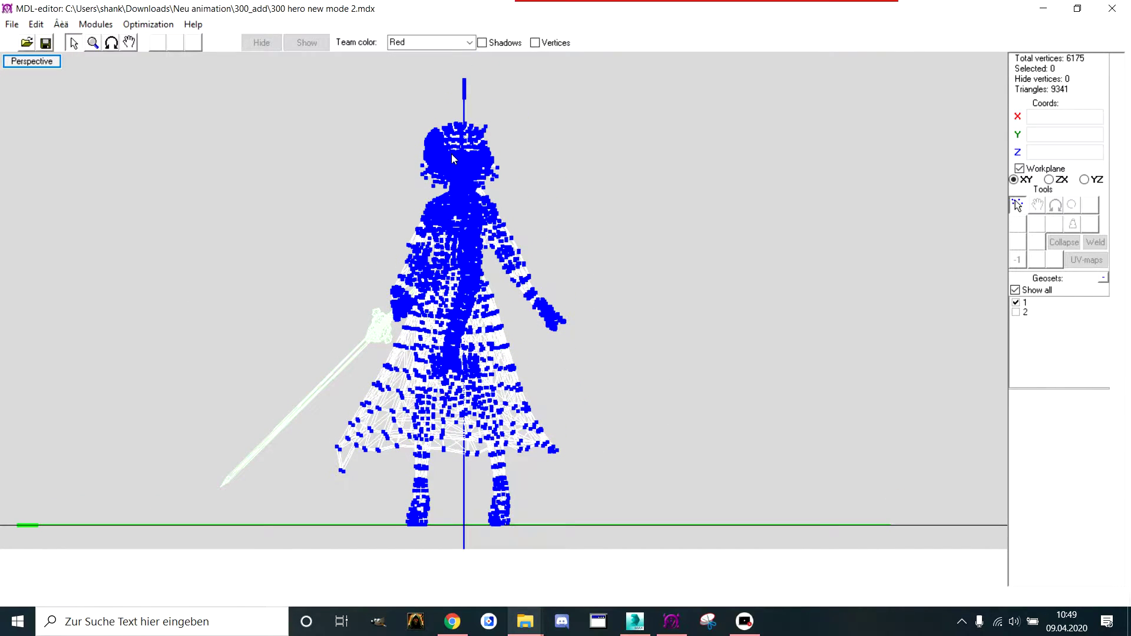
Play the Stand animation in the Sequence editor
click(95, 24)
click(125, 76)
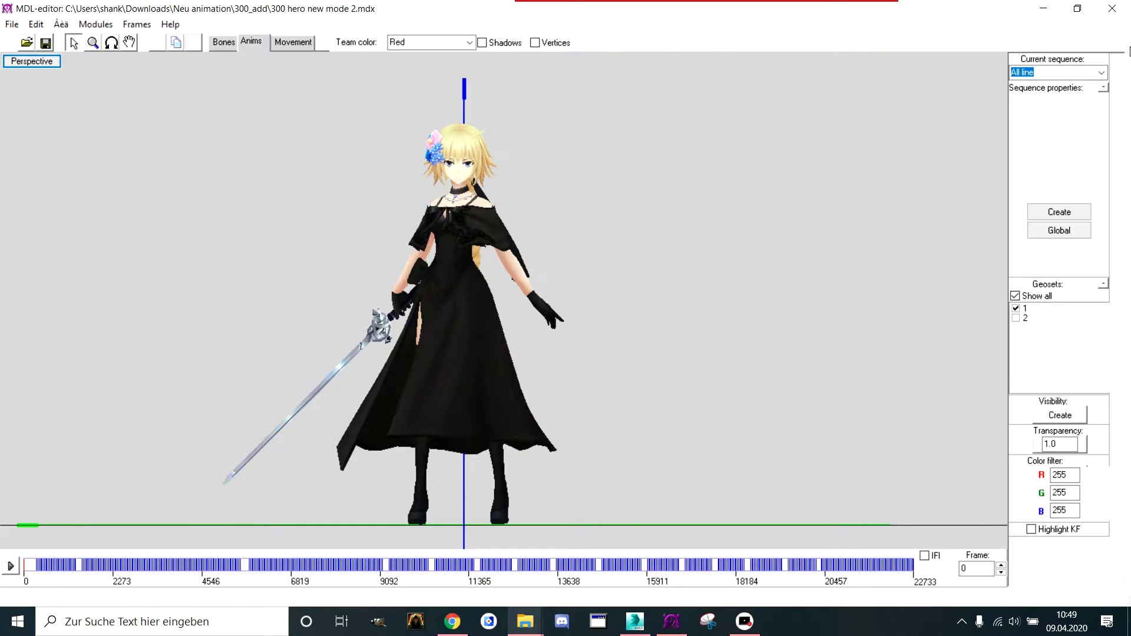
click(1103, 73)
click(1025, 96)
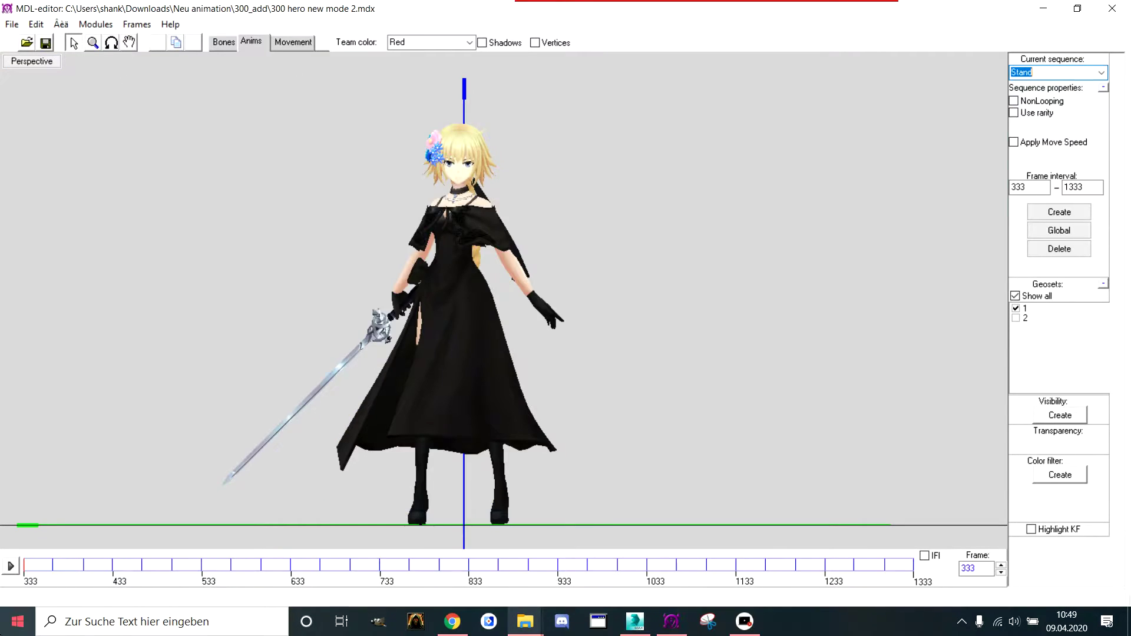
click(9, 567)
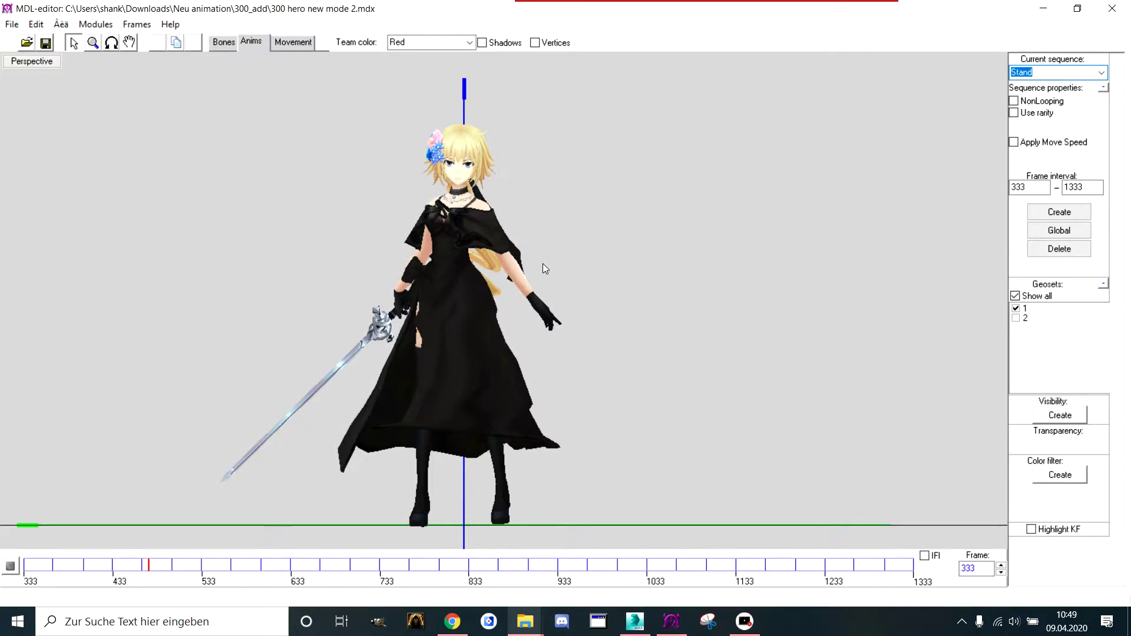
Close MDL-editor and dismiss the export messages in 3ds Max
click(1111, 9)
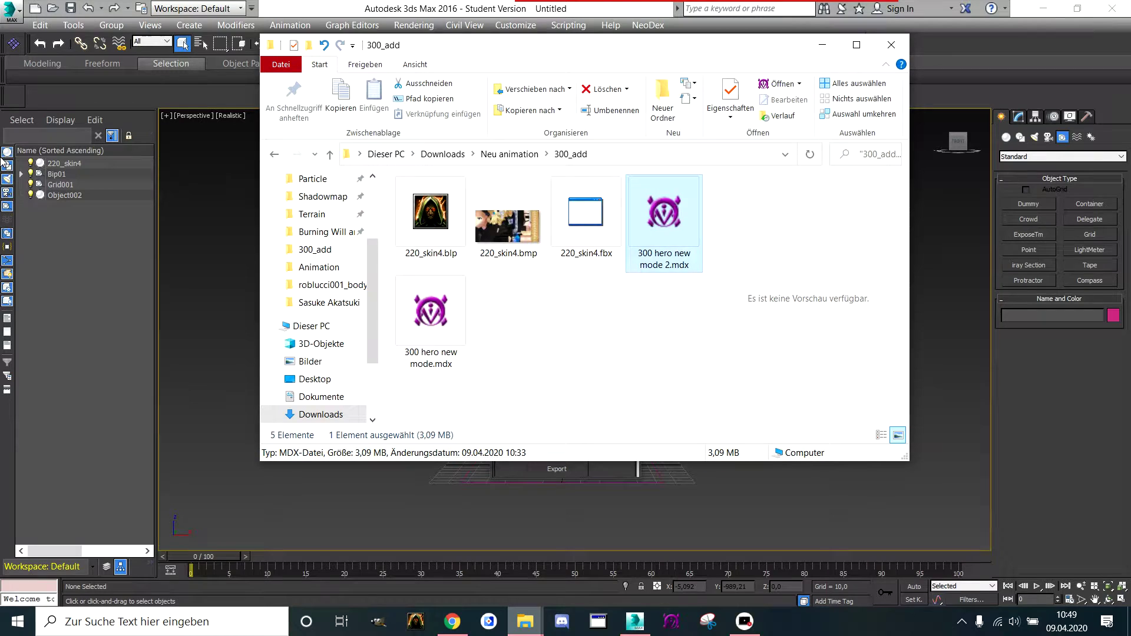
click(103, 166)
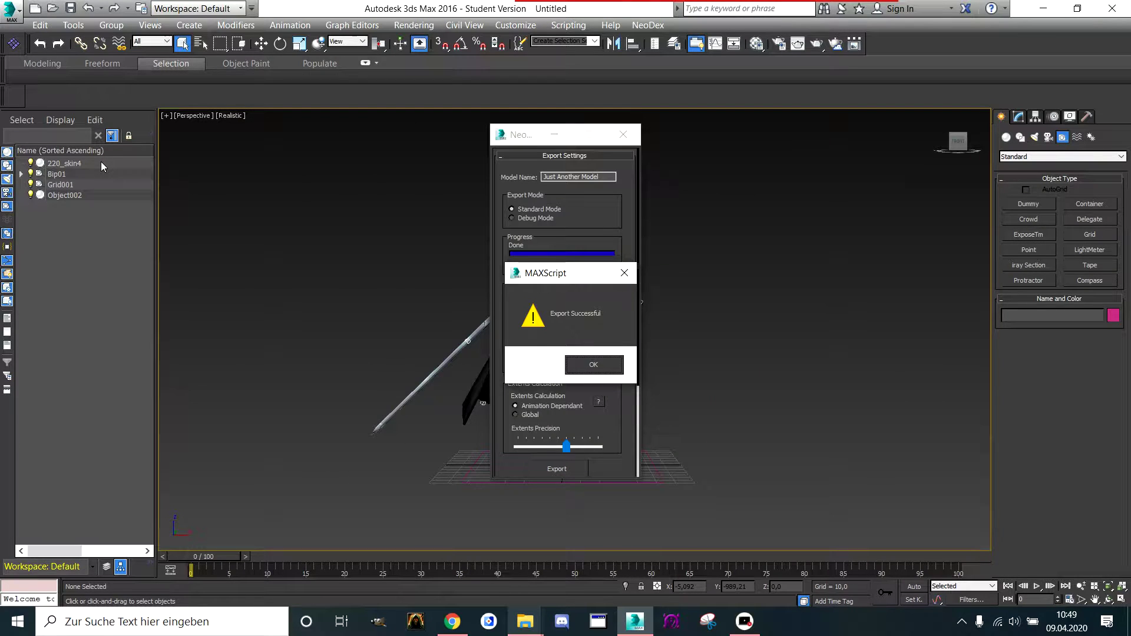
click(615, 367)
click(655, 366)
click(557, 136)
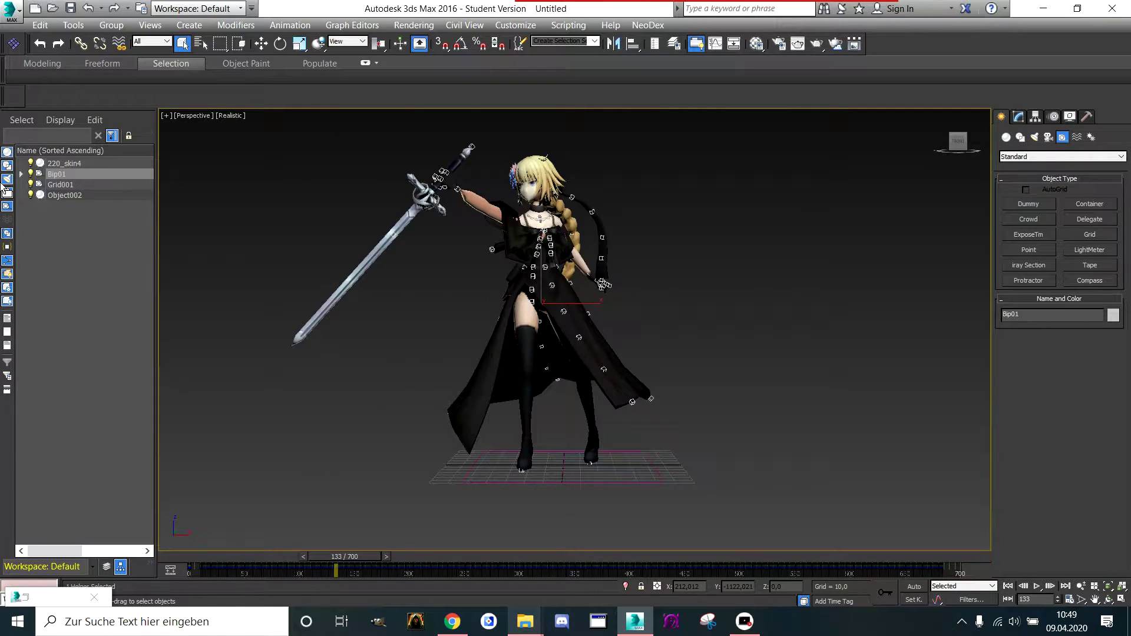
Open the Skin Weight Table for the 220_skin4 body mesh
click(80, 164)
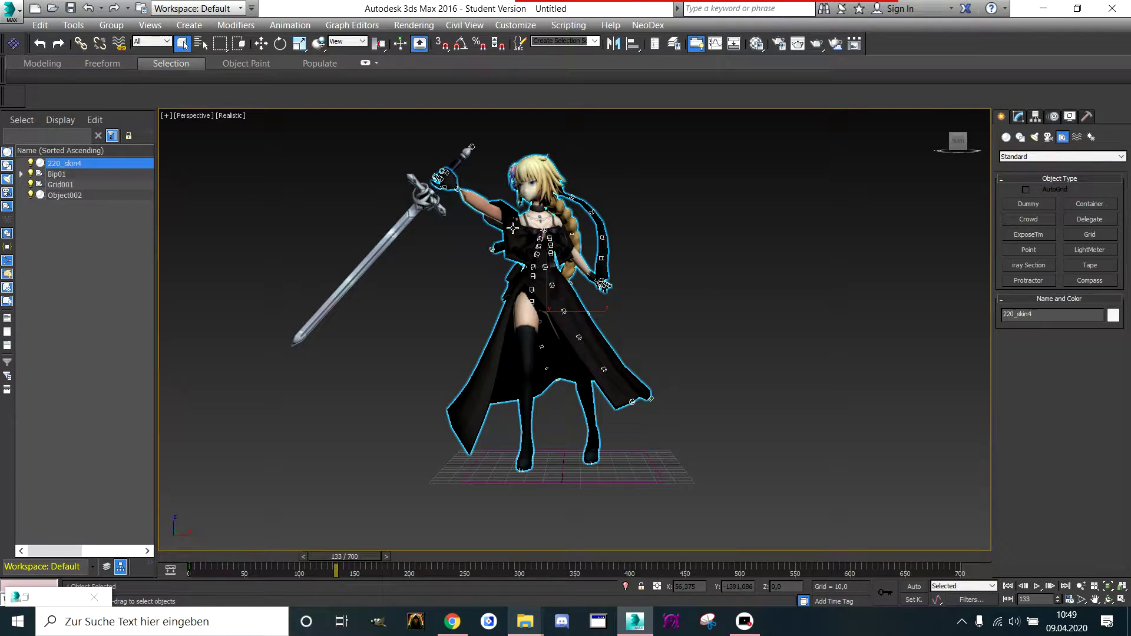
click(1019, 117)
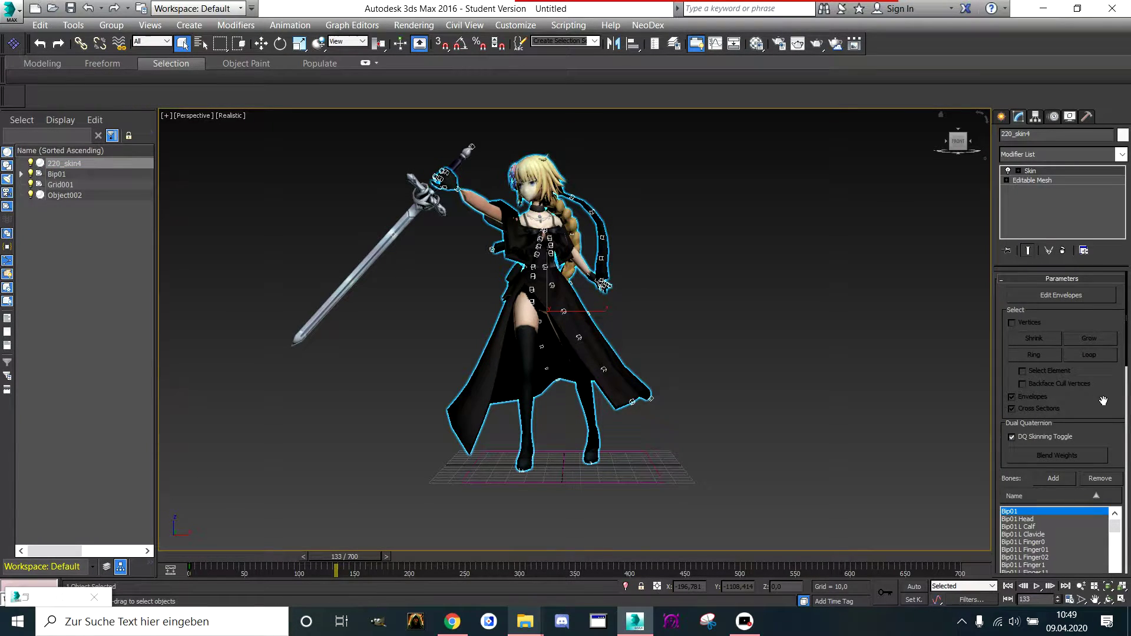
scroll(1103, 402, down, 4)
drag(1097, 457, 1041, 235)
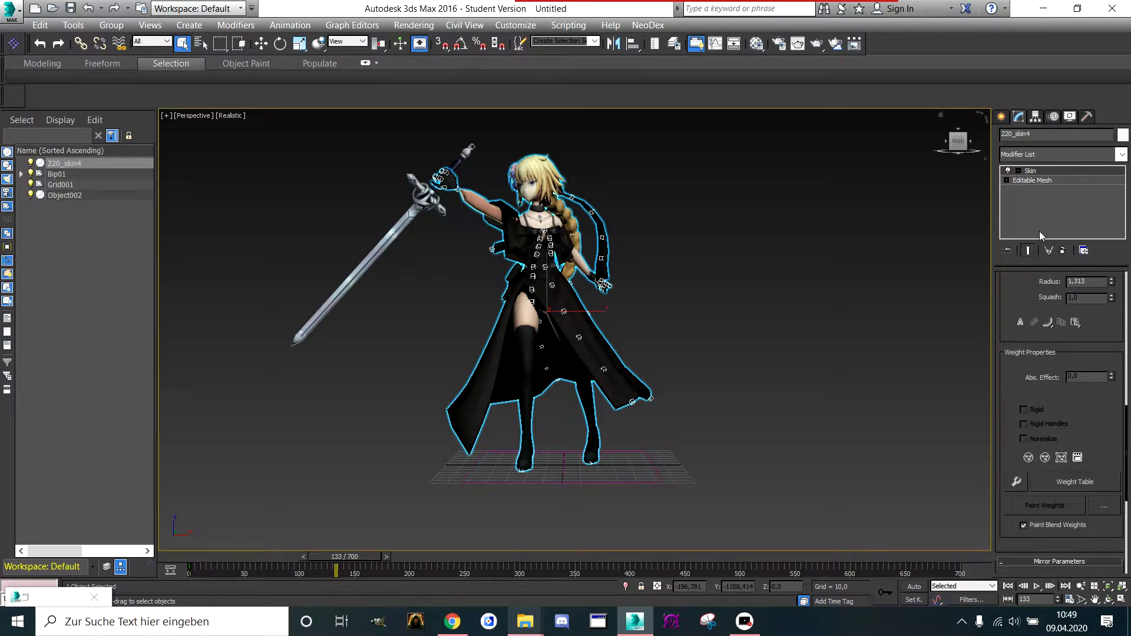
click(1073, 480)
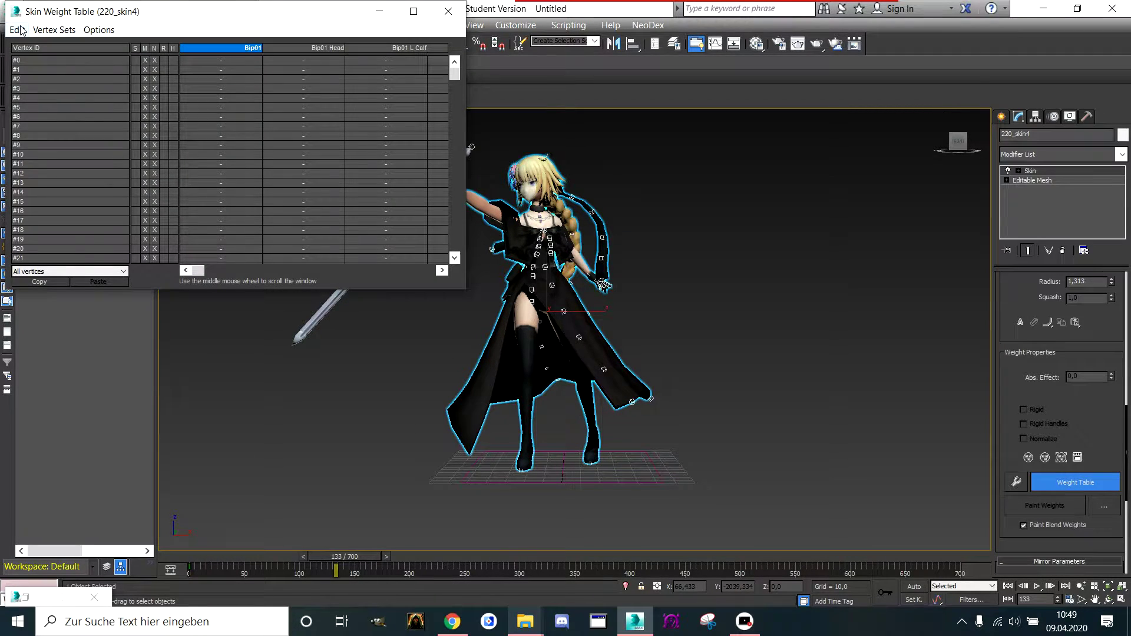
Select all vertices, remove their zero weights, and close the table
click(19, 31)
click(40, 96)
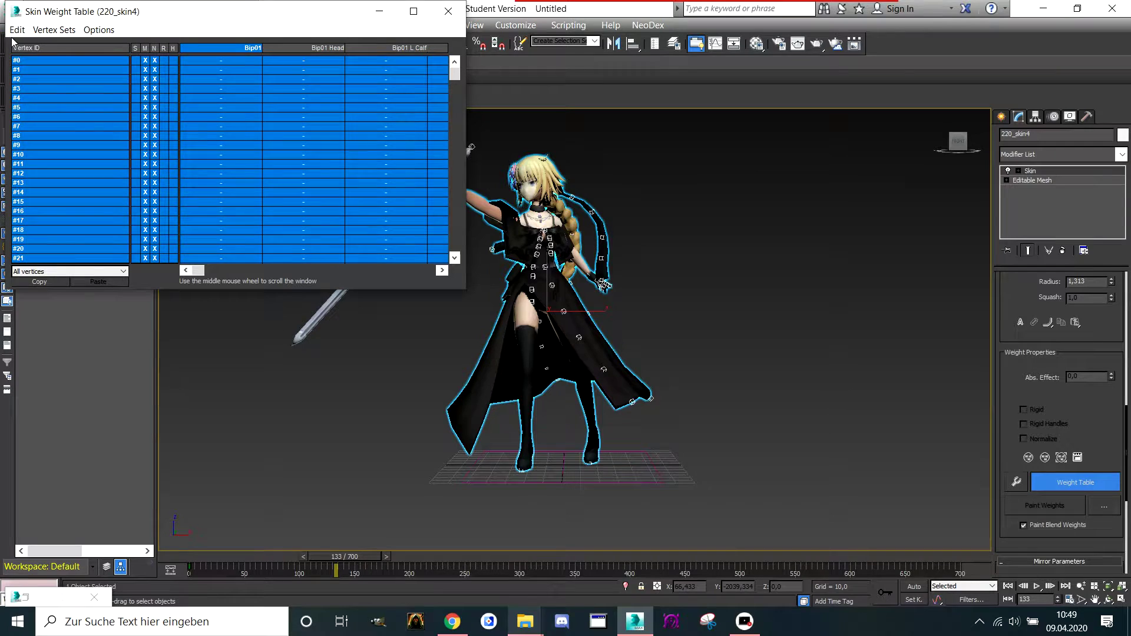
click(17, 29)
click(38, 79)
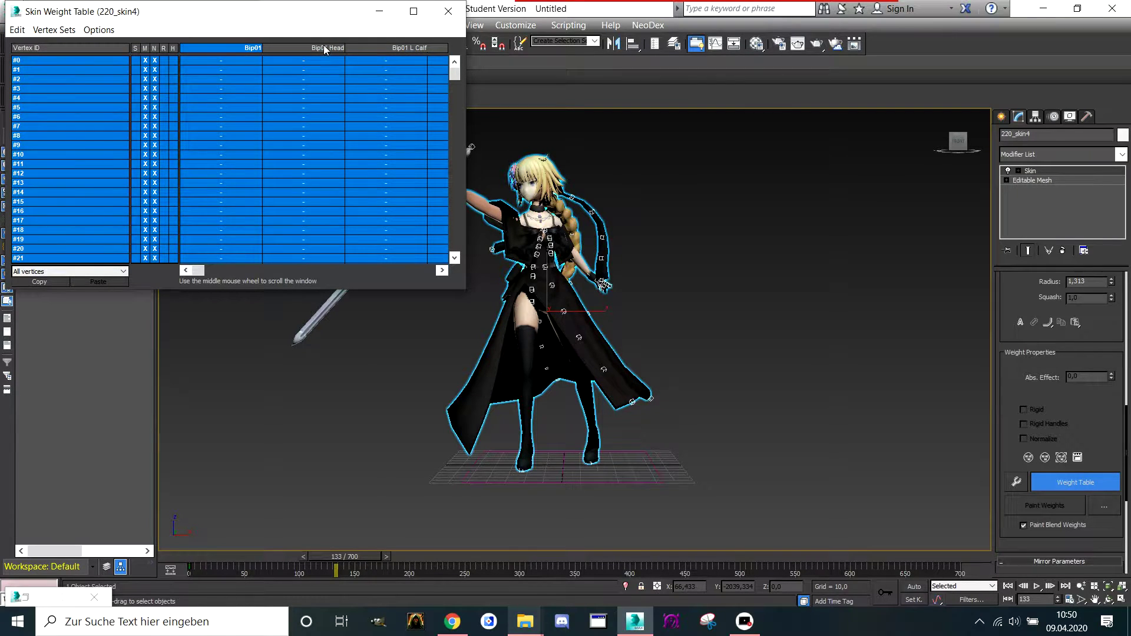
click(444, 11)
click(65, 195)
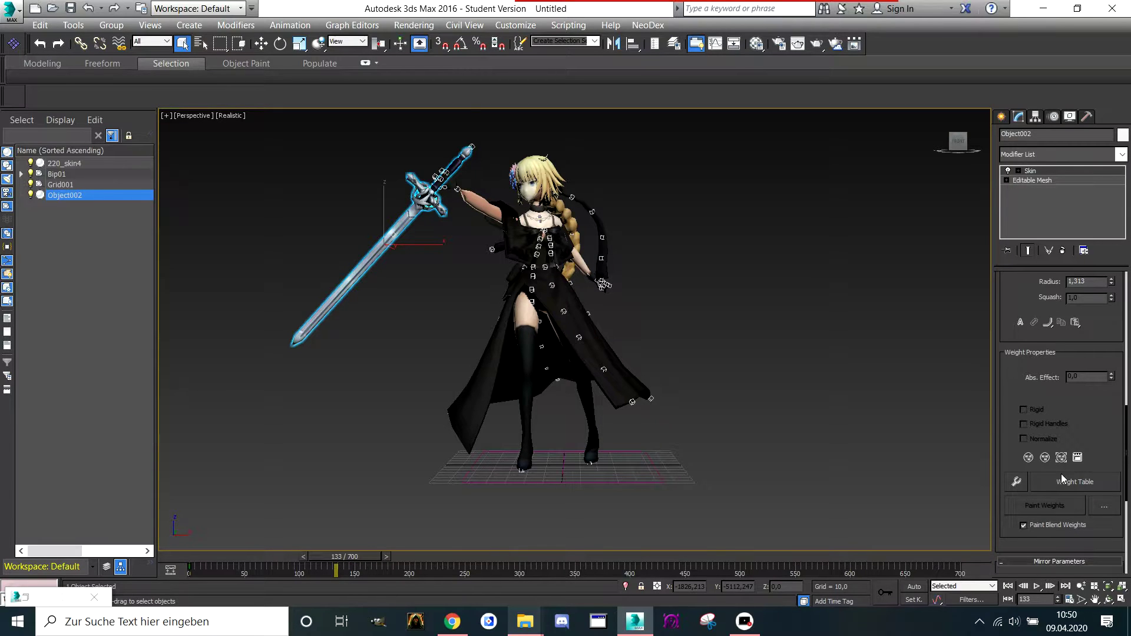
Select all vertices in Object002's weight table and remove their zero weights
click(1063, 481)
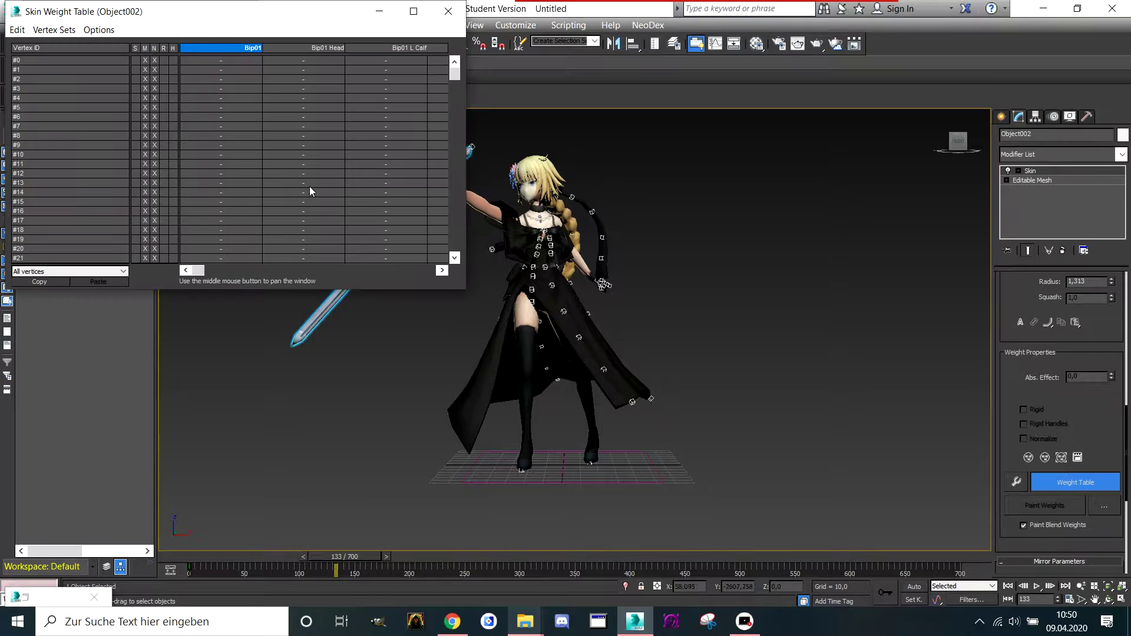
click(18, 30)
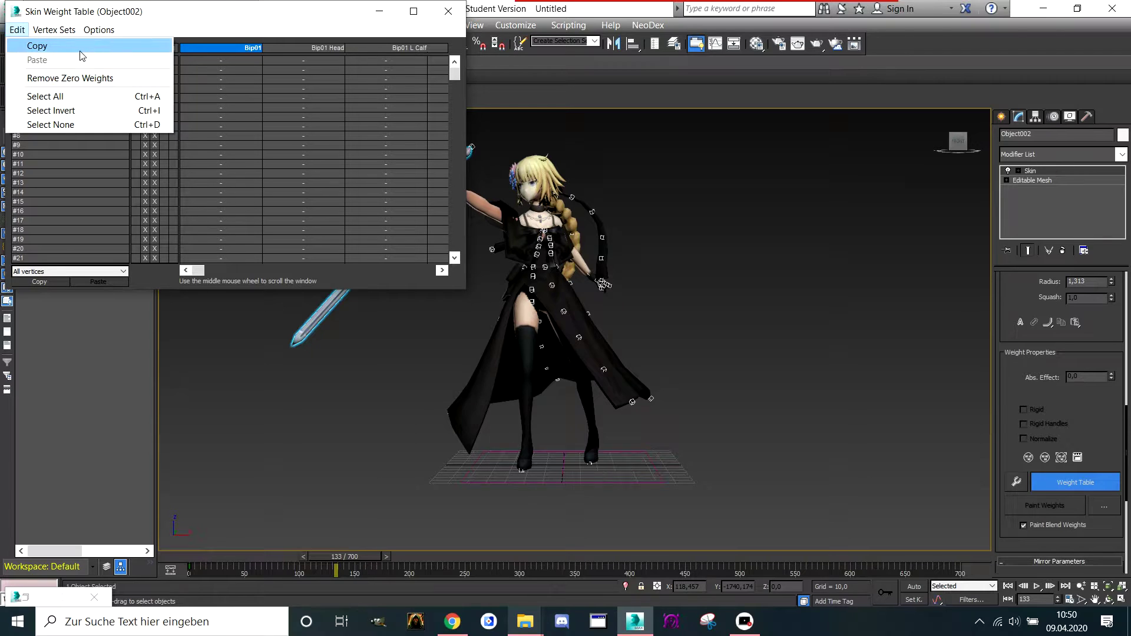
click(80, 84)
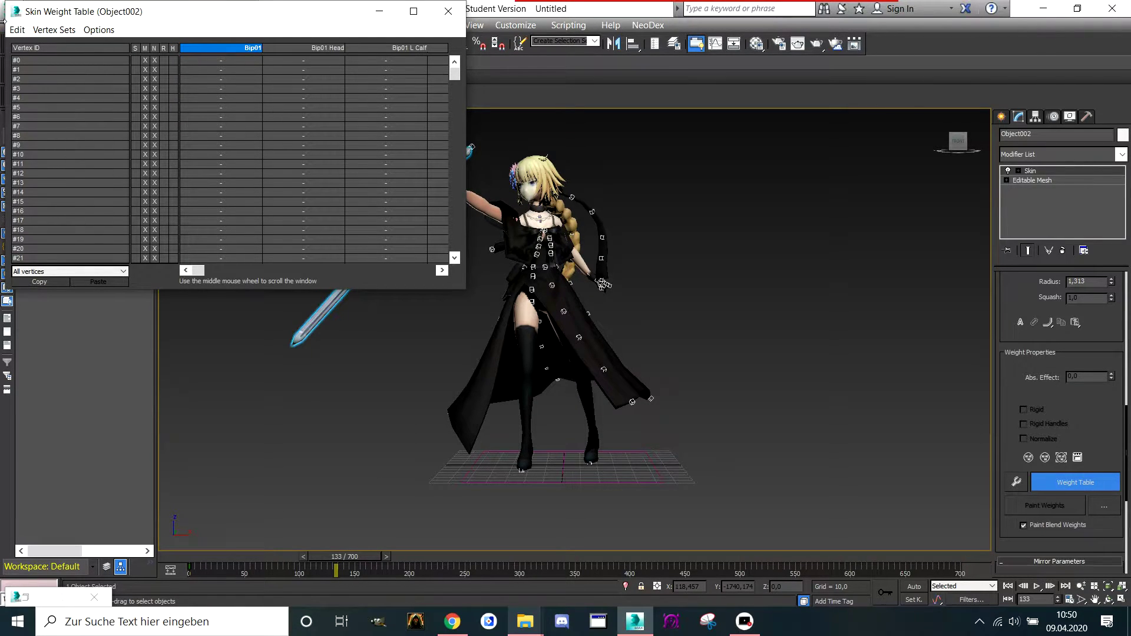
click(34, 30)
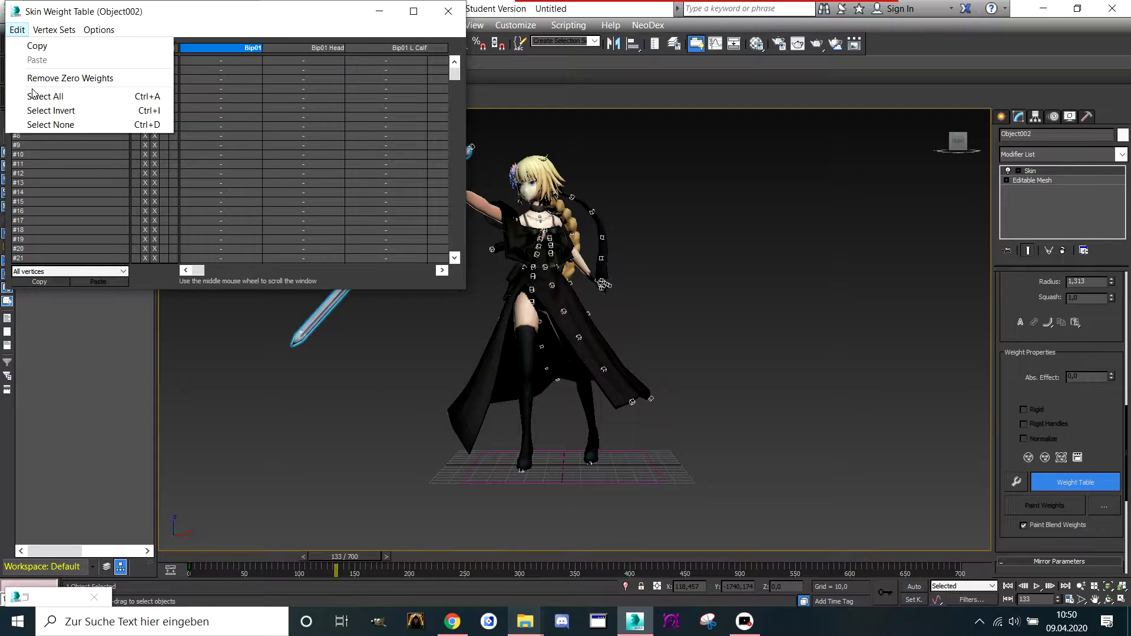
click(33, 97)
click(17, 29)
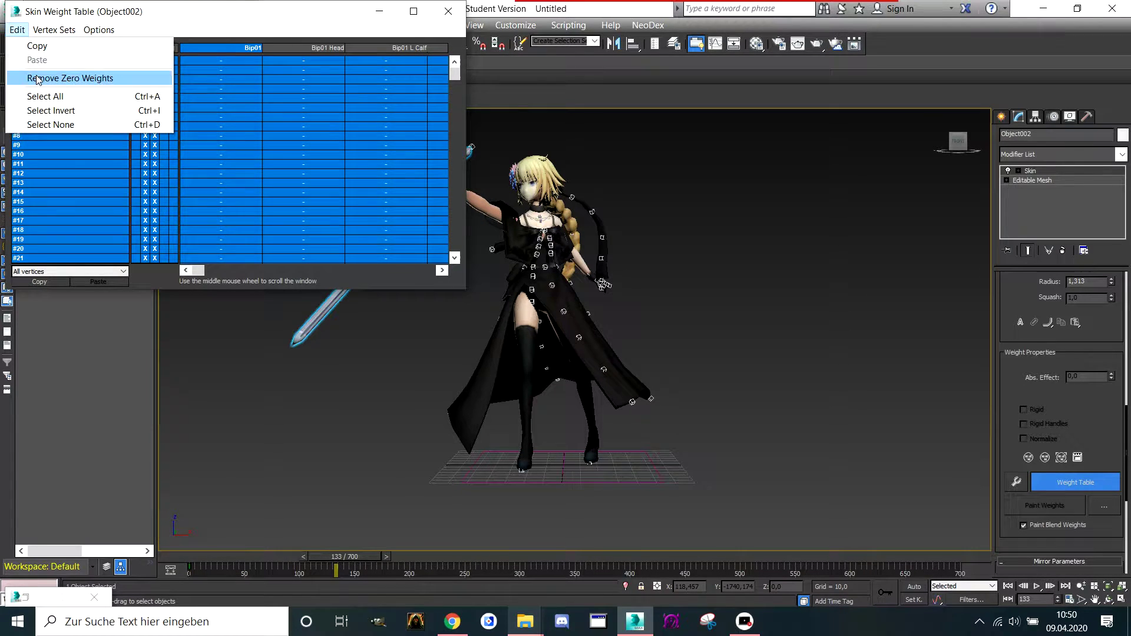
click(51, 80)
Close the weight table and launch the NeoDex MDX export window
click(448, 11)
click(650, 25)
click(674, 44)
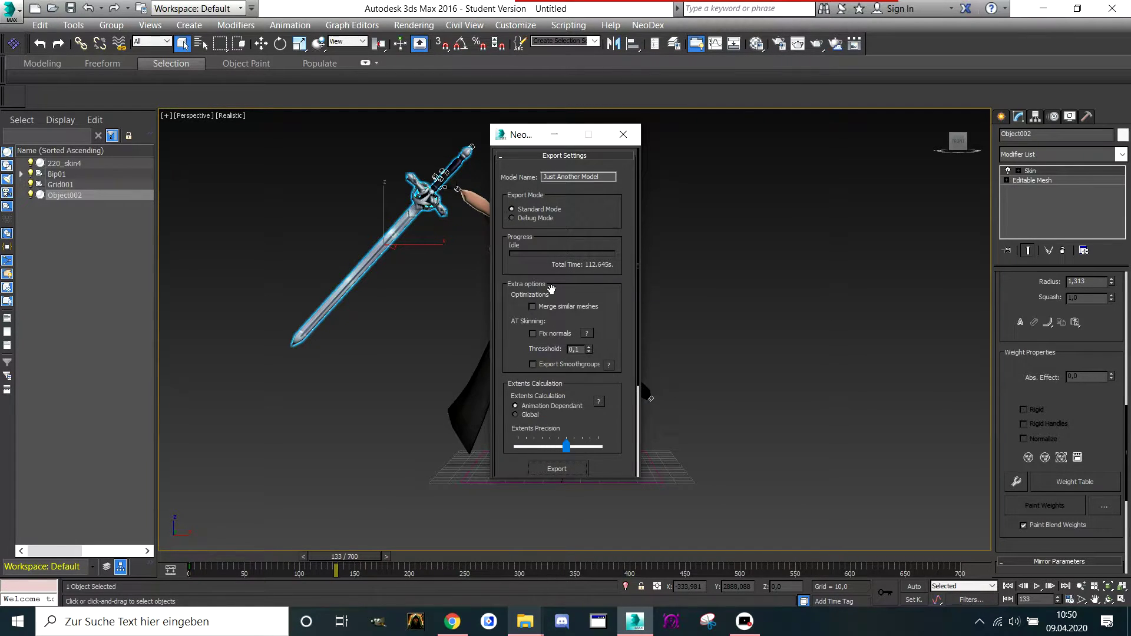
Export the model, replacing the existing '300 hero new mode 2.mdx'
click(557, 469)
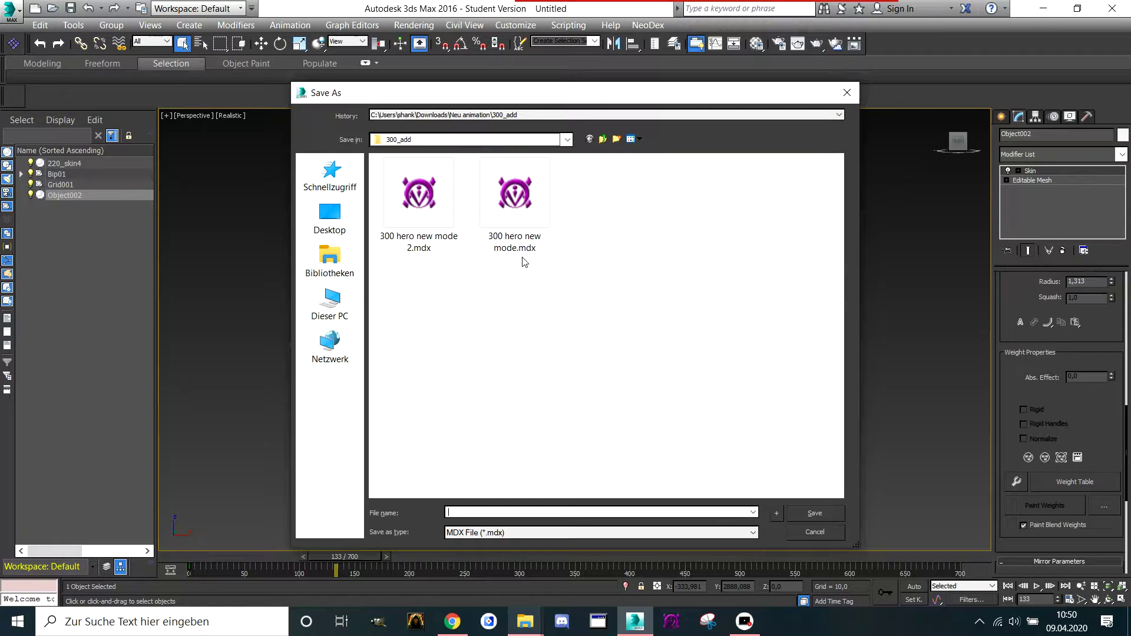
double_click(447, 230)
click(630, 379)
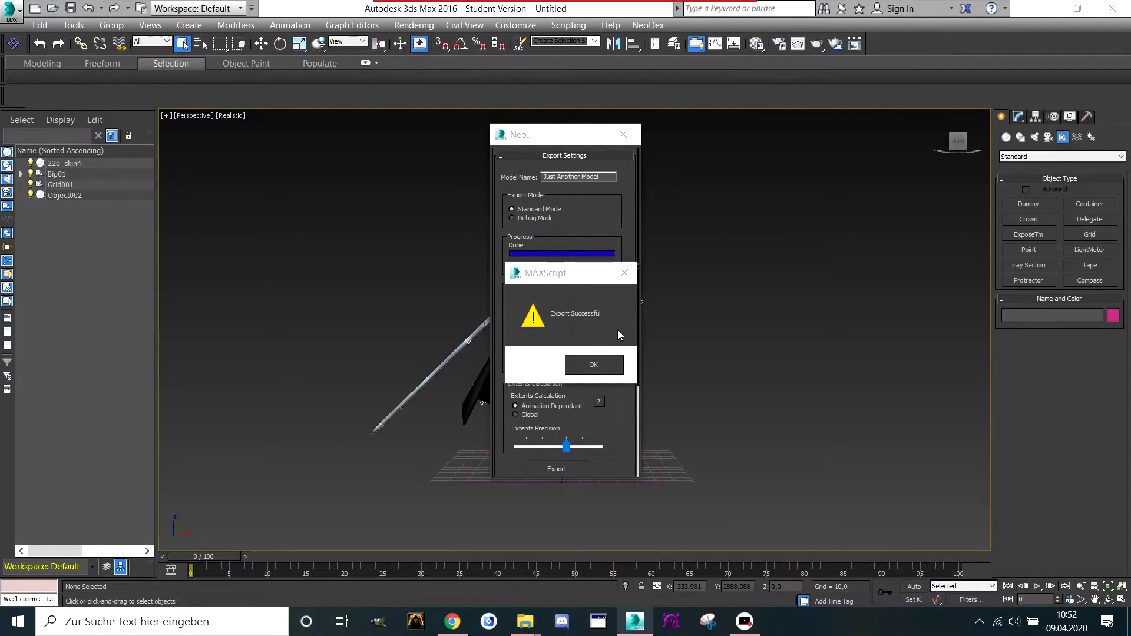
Dismiss the export messages, close NeoDex, and bring up the 300_add folder
click(610, 364)
click(668, 366)
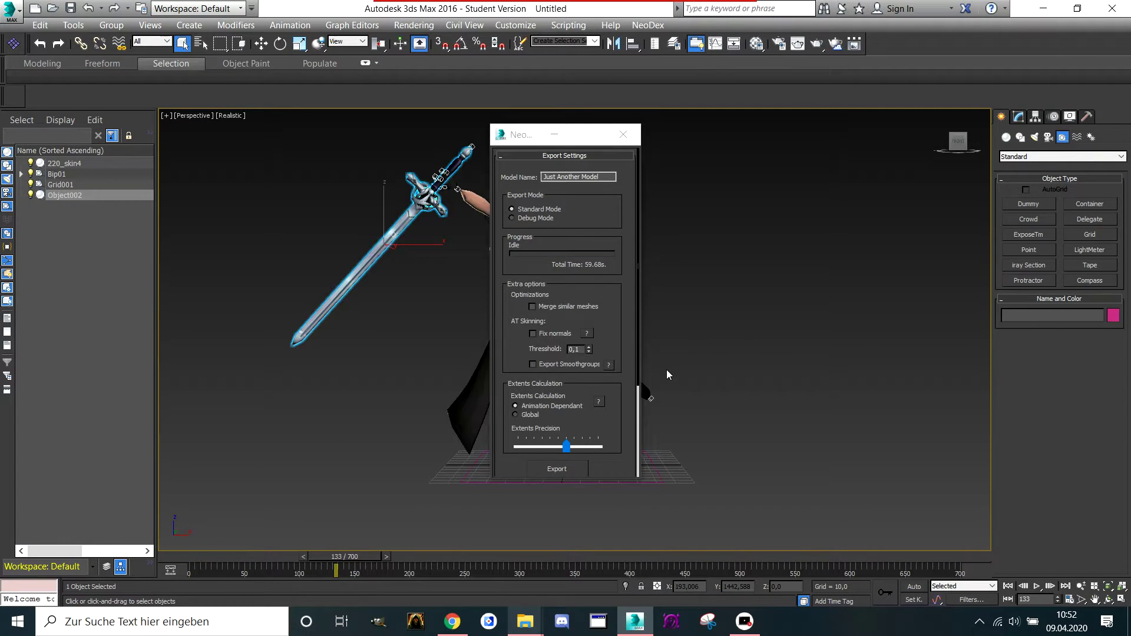
click(622, 135)
mouse_move(525, 621)
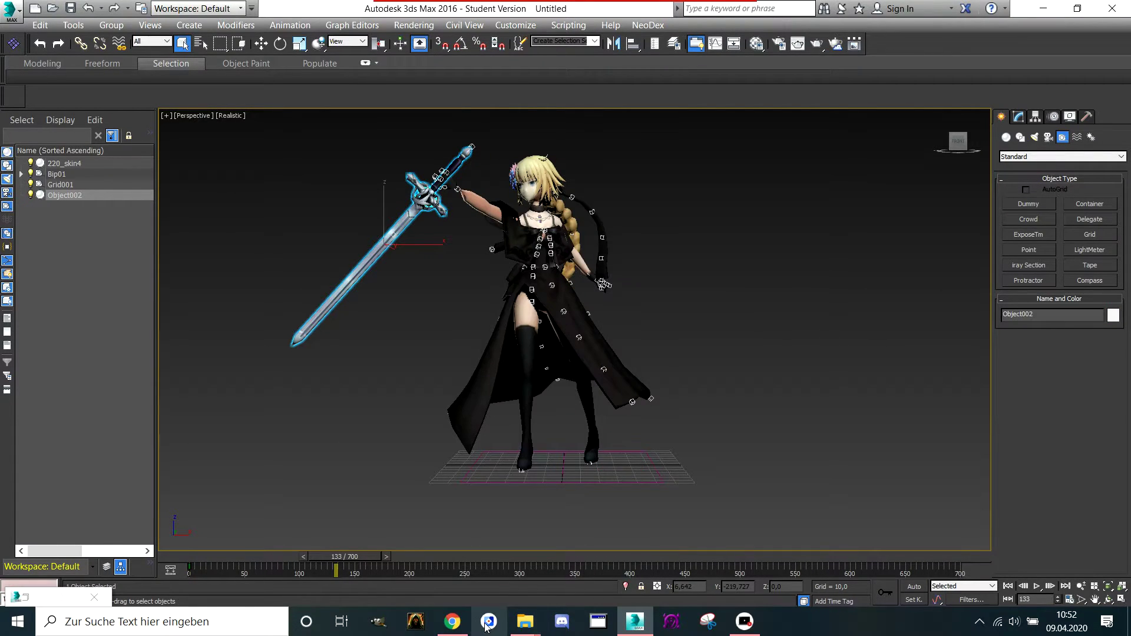
click(432, 561)
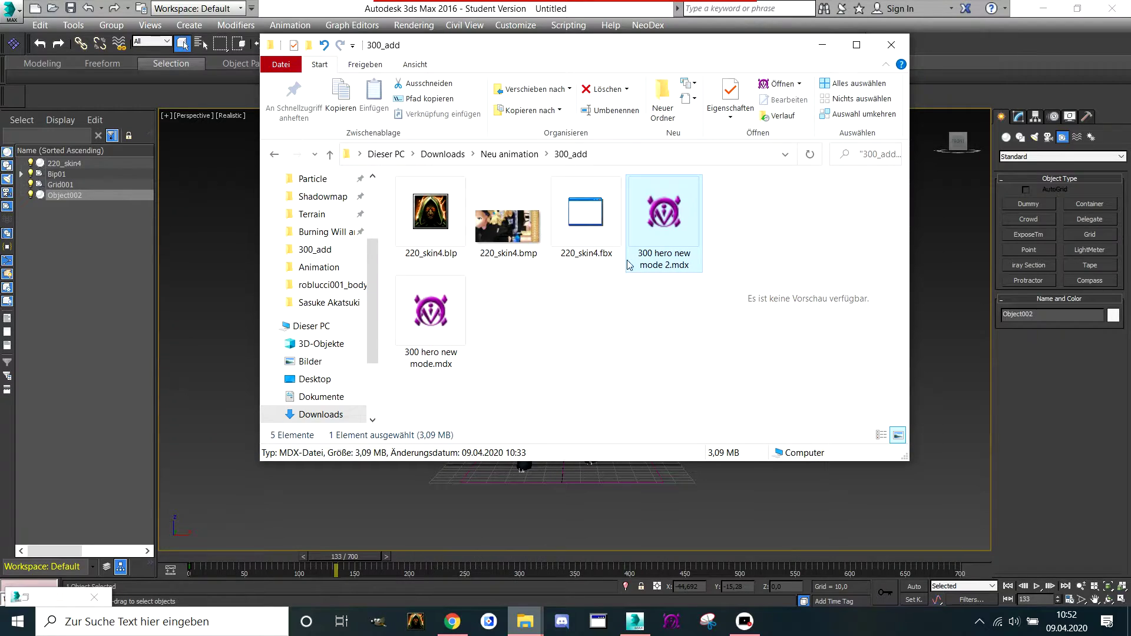
Open the exported model in Front view and play Stand in the animation editor
double_click(659, 244)
right_click(627, 358)
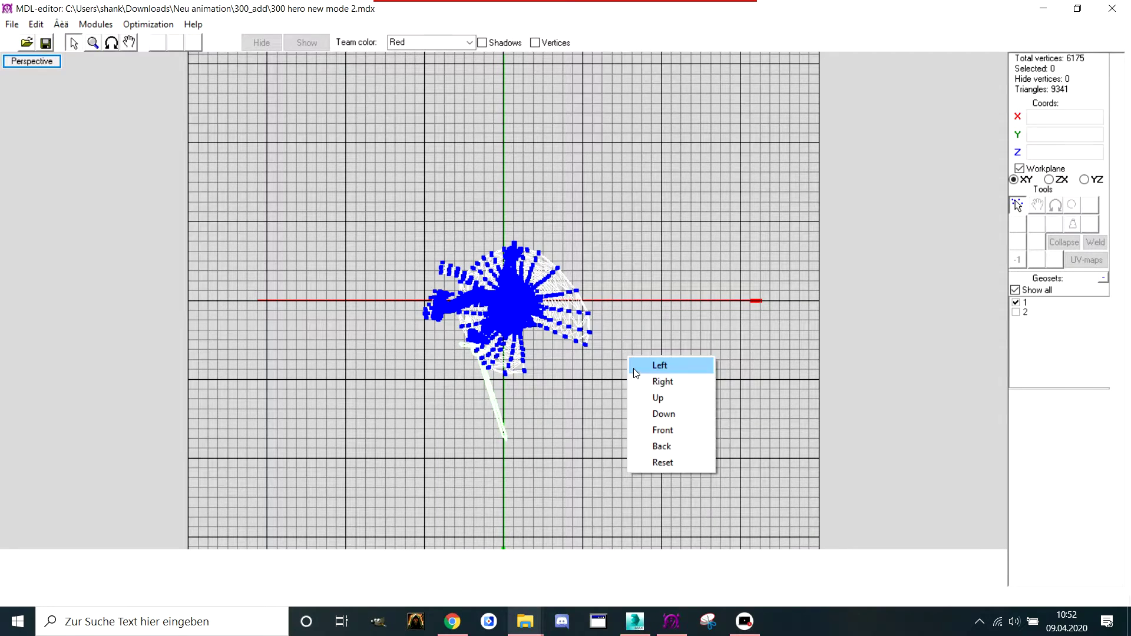
click(656, 431)
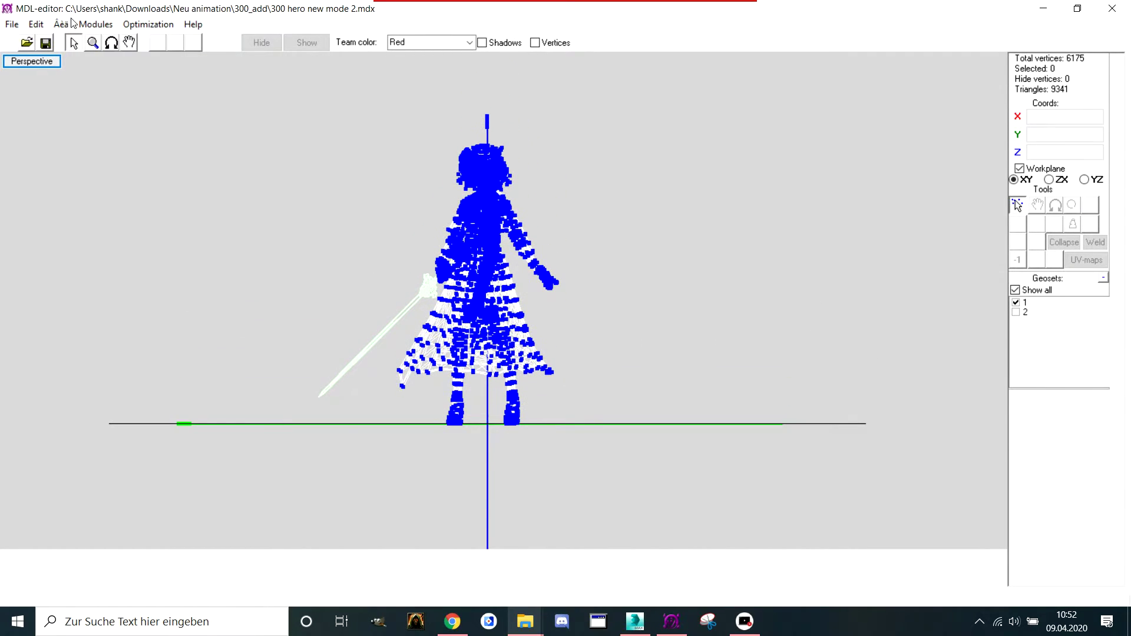
click(96, 25)
click(124, 74)
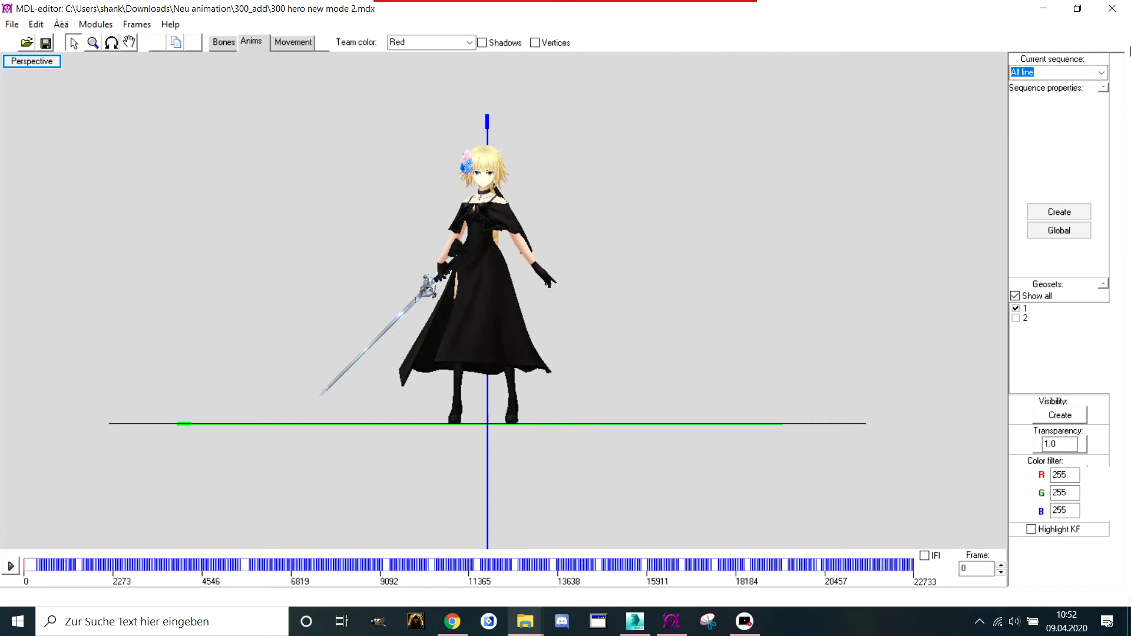
click(1100, 71)
click(1074, 95)
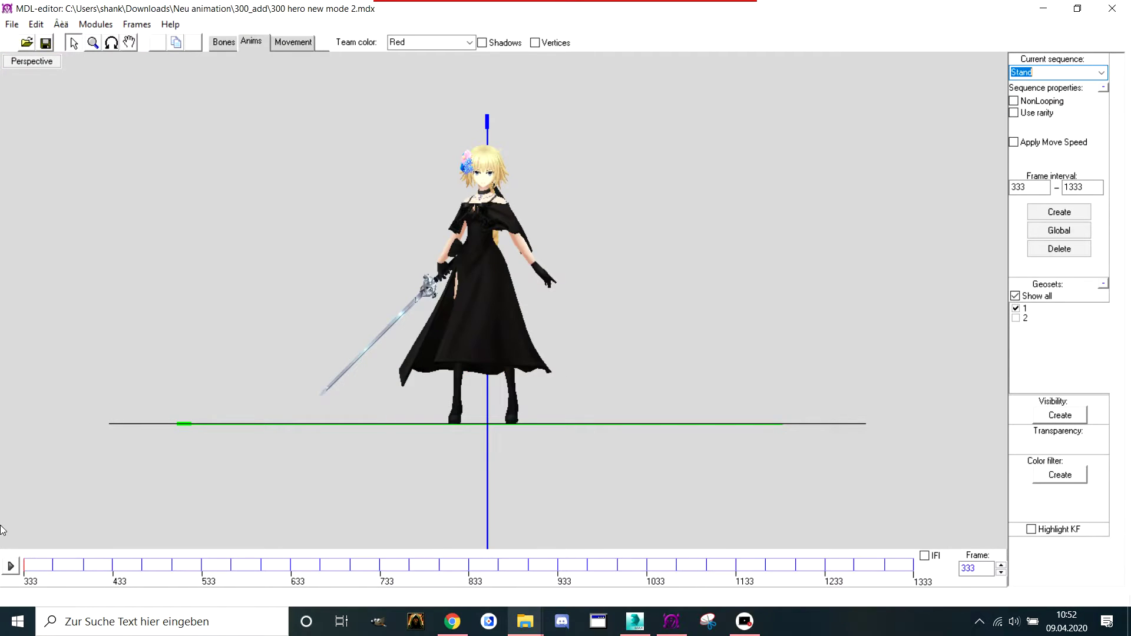
click(13, 567)
scroll(349, 265, up, 2)
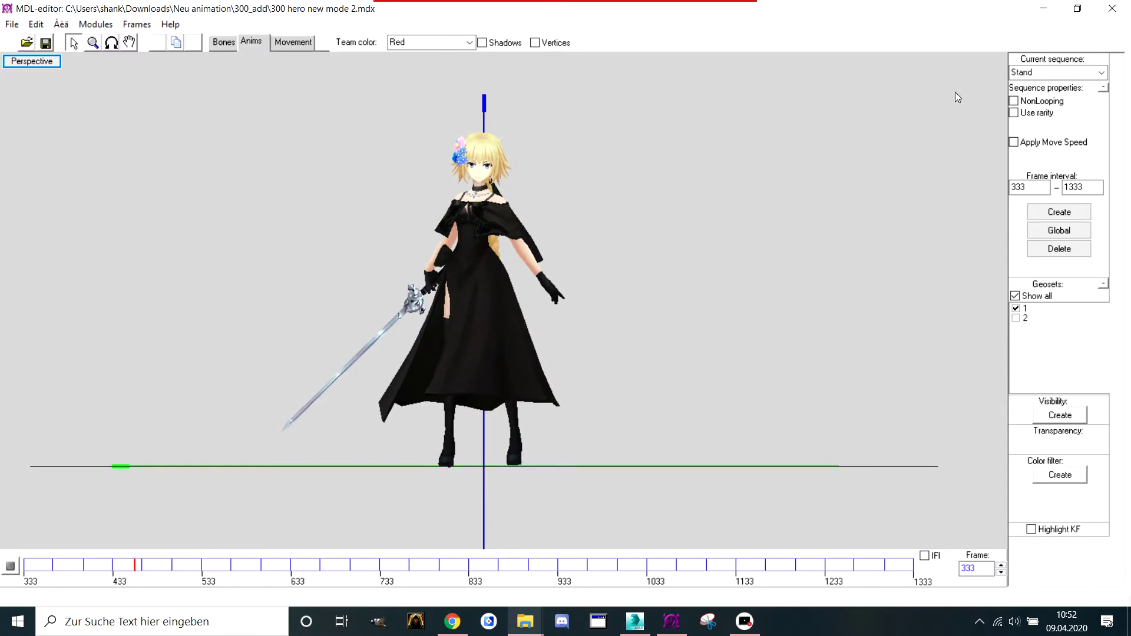
Preview Spell 1, then step through later sequences down toward Walk Fast
click(1100, 71)
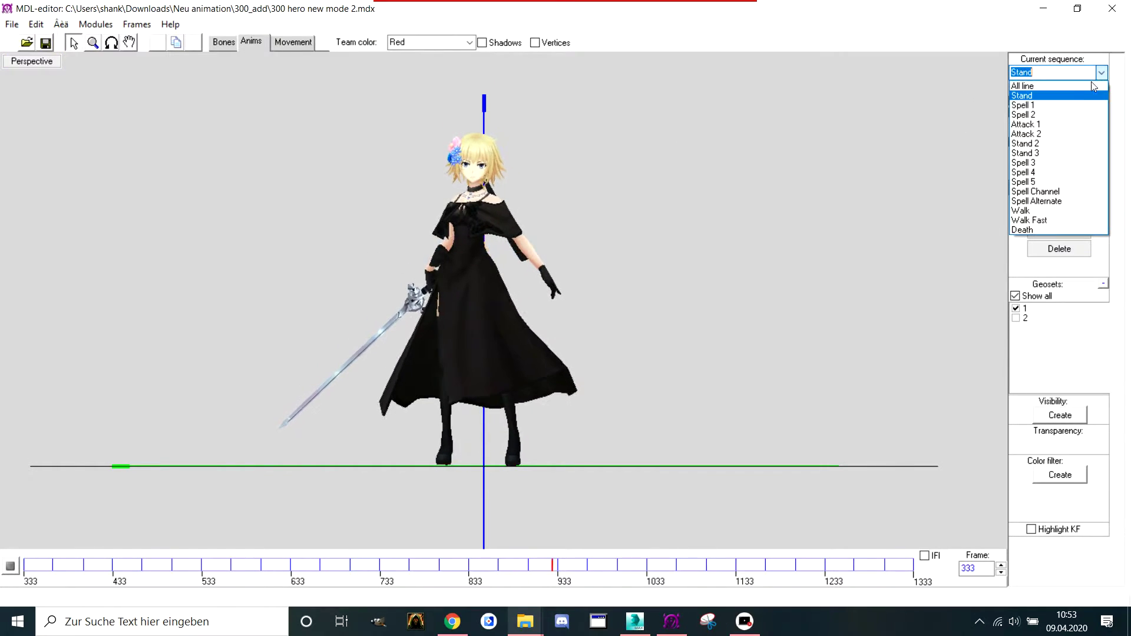
click(1052, 111)
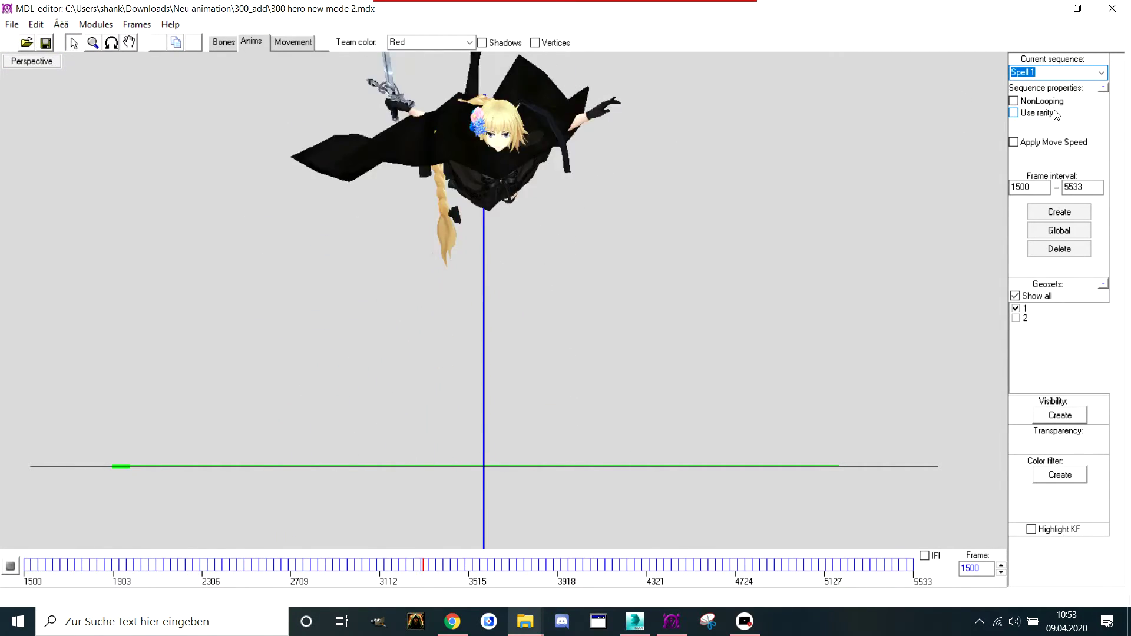
key(Down)
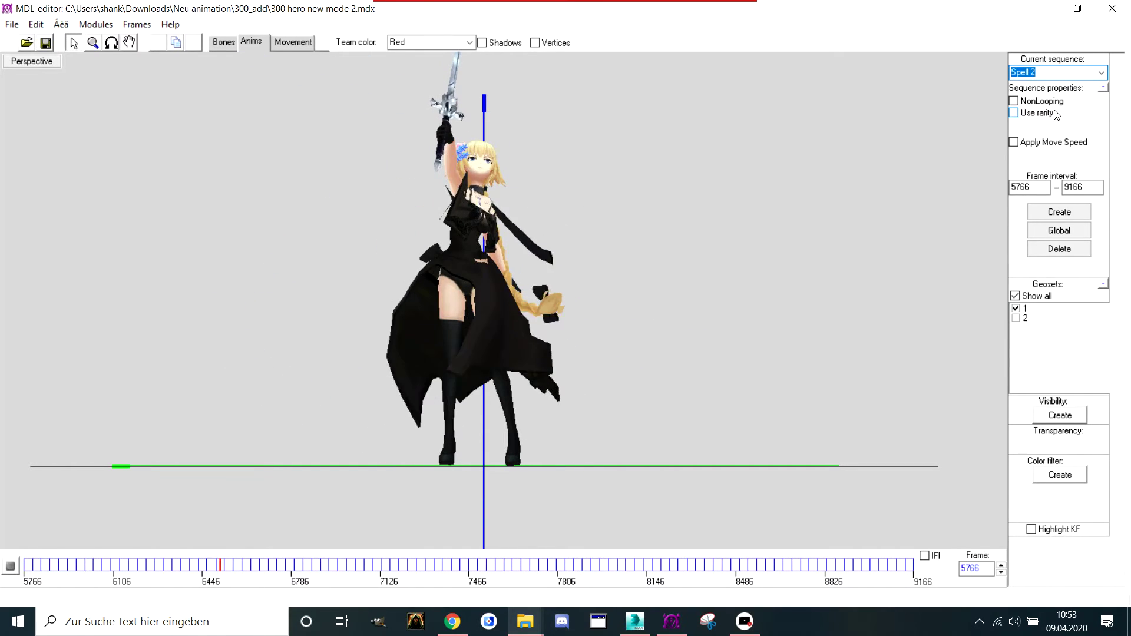
key(Down)
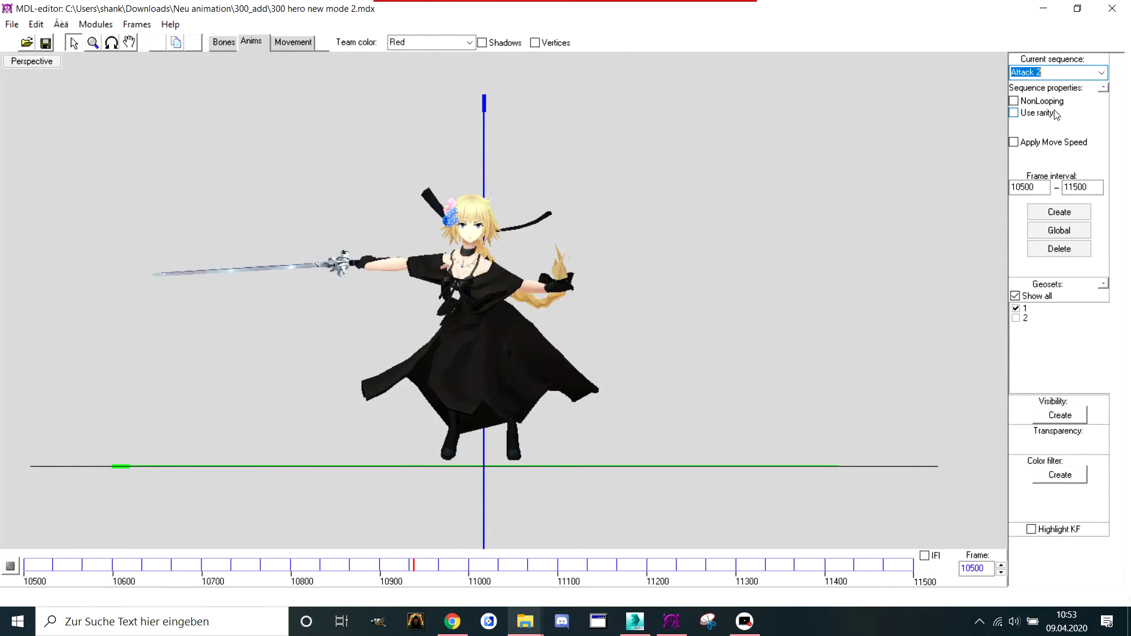
key(Down)
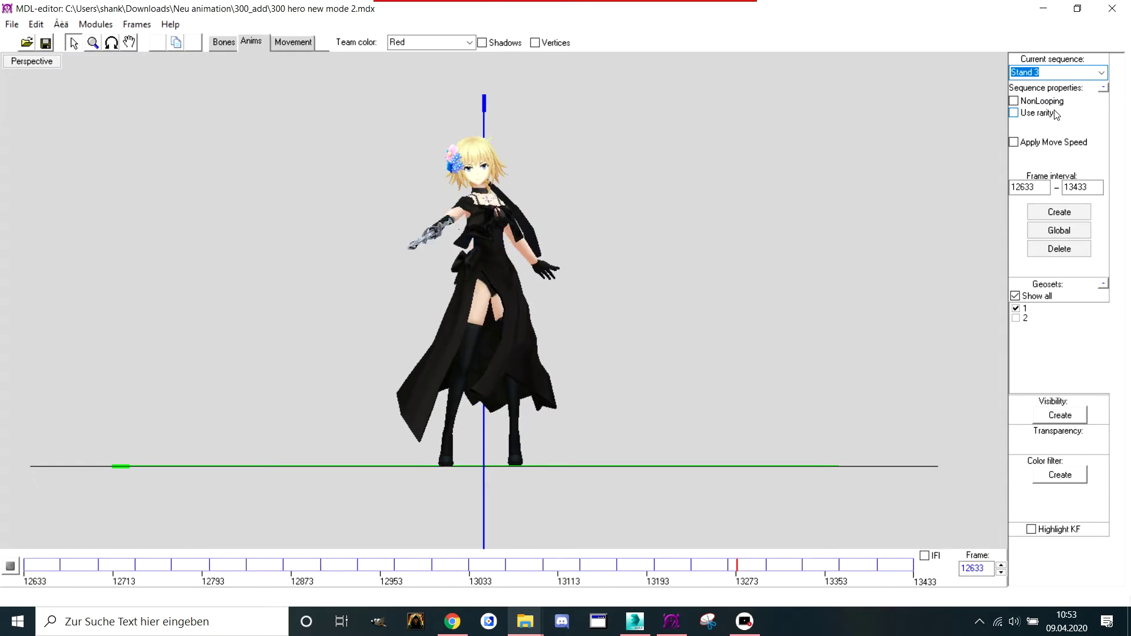
key(Down)
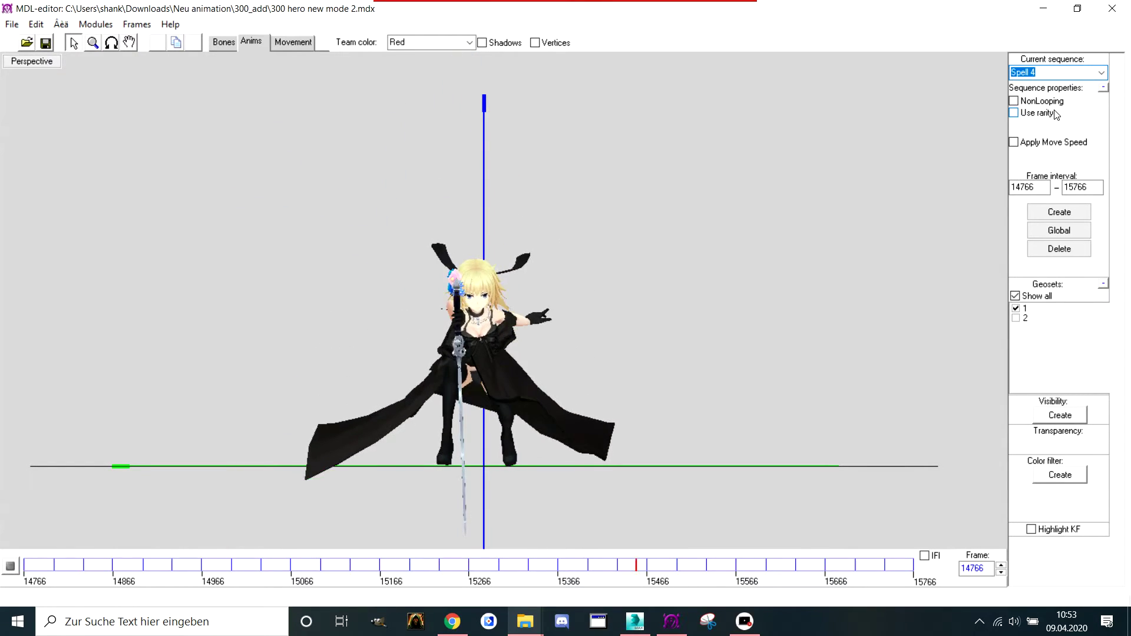
key(Down)
key(Down)
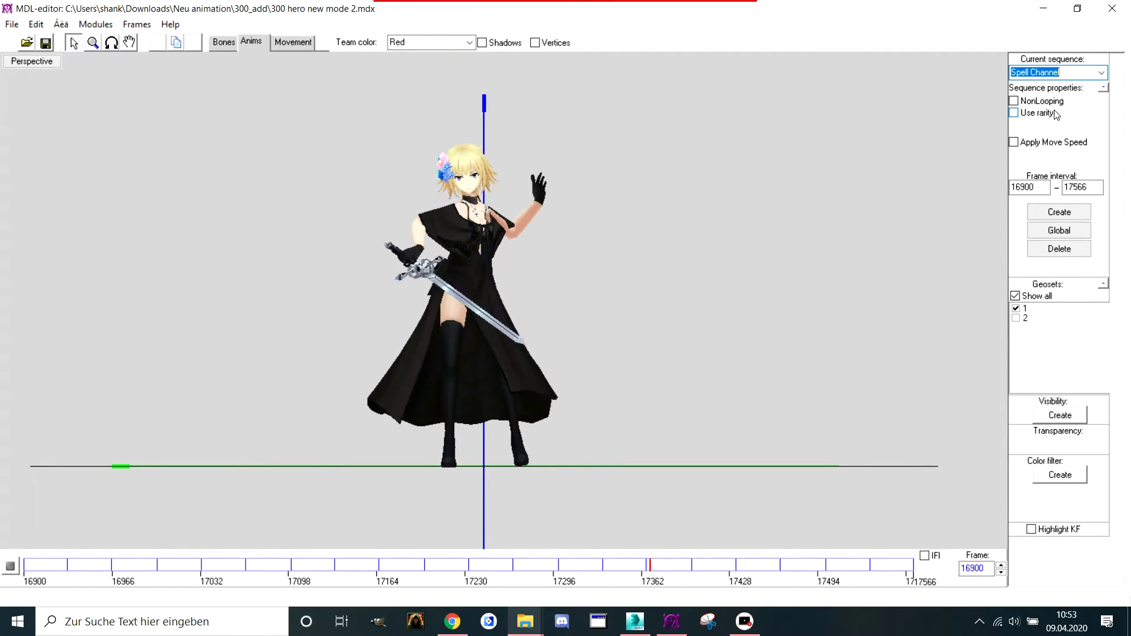
key(Down)
key(Down)
key(Down)
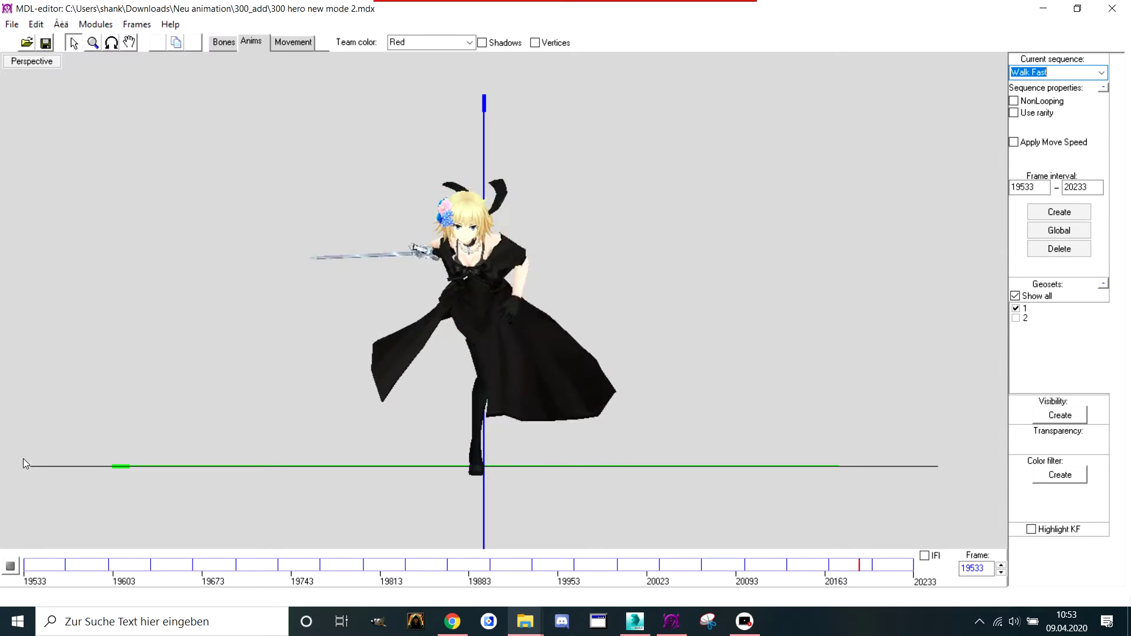
Stop Walk Fast playback and scrub its frames from the last frame back to the first
click(11, 566)
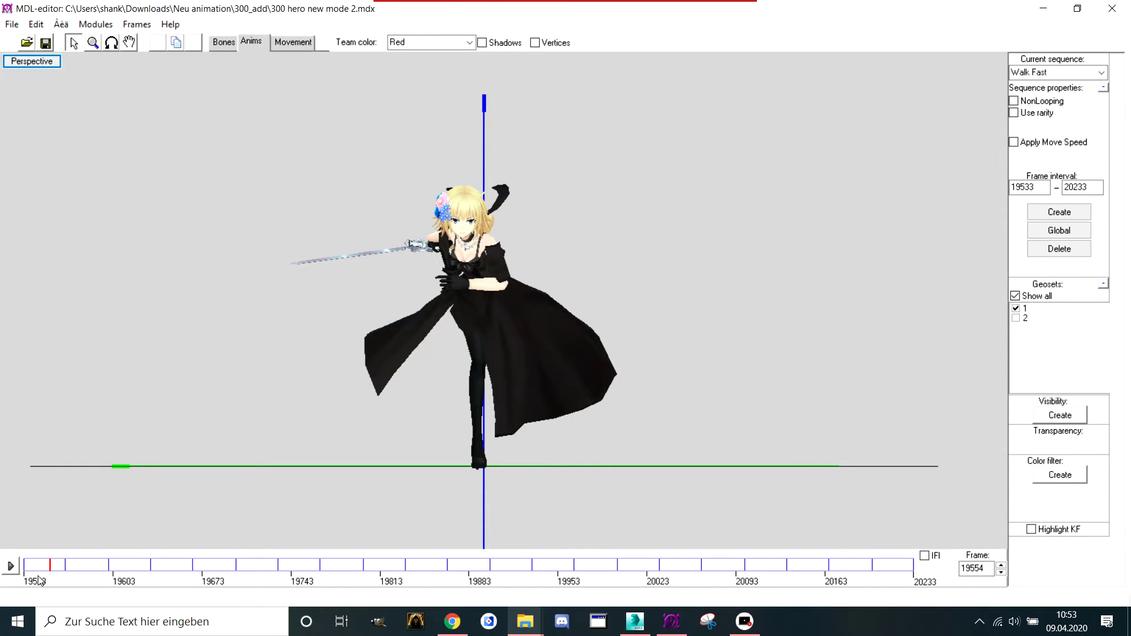
click(910, 568)
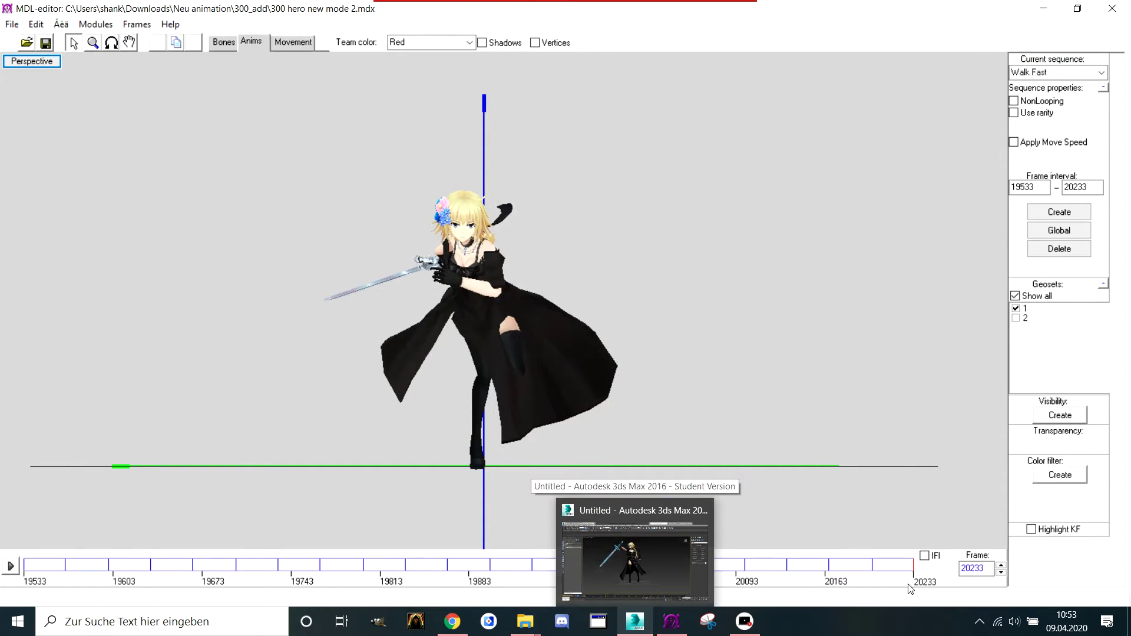
click(872, 566)
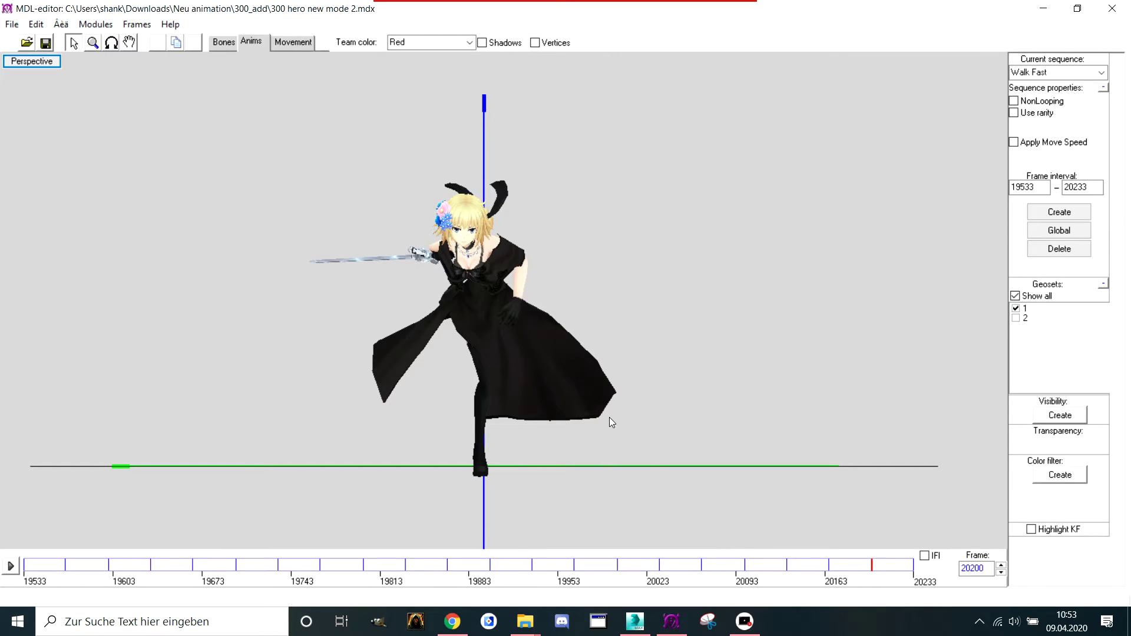
drag(796, 579, 617, 582)
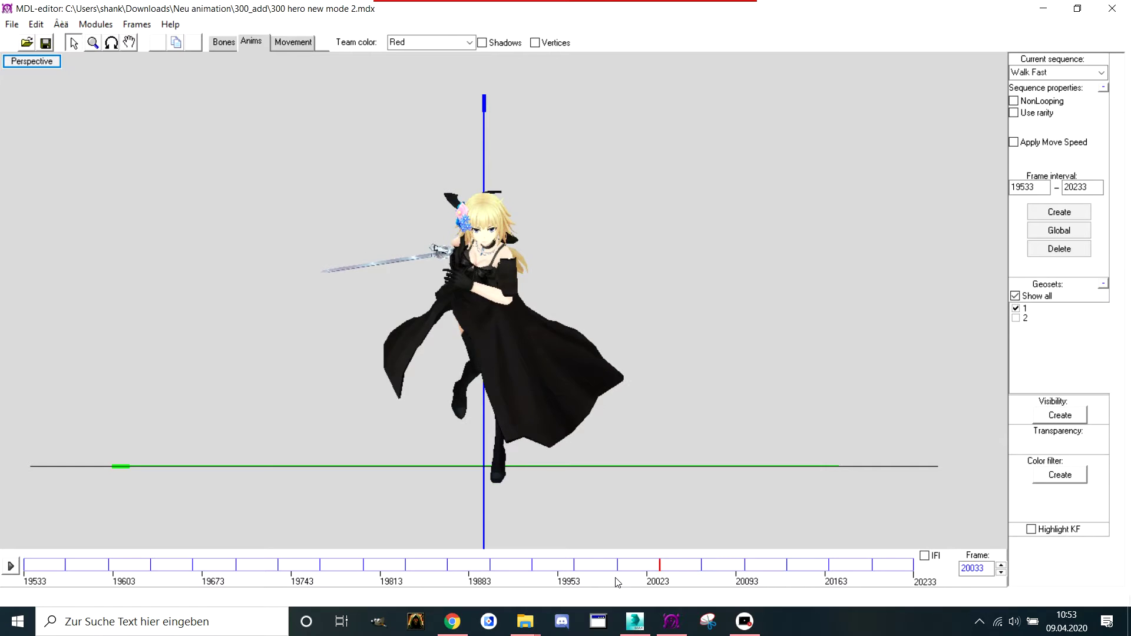
click(33, 576)
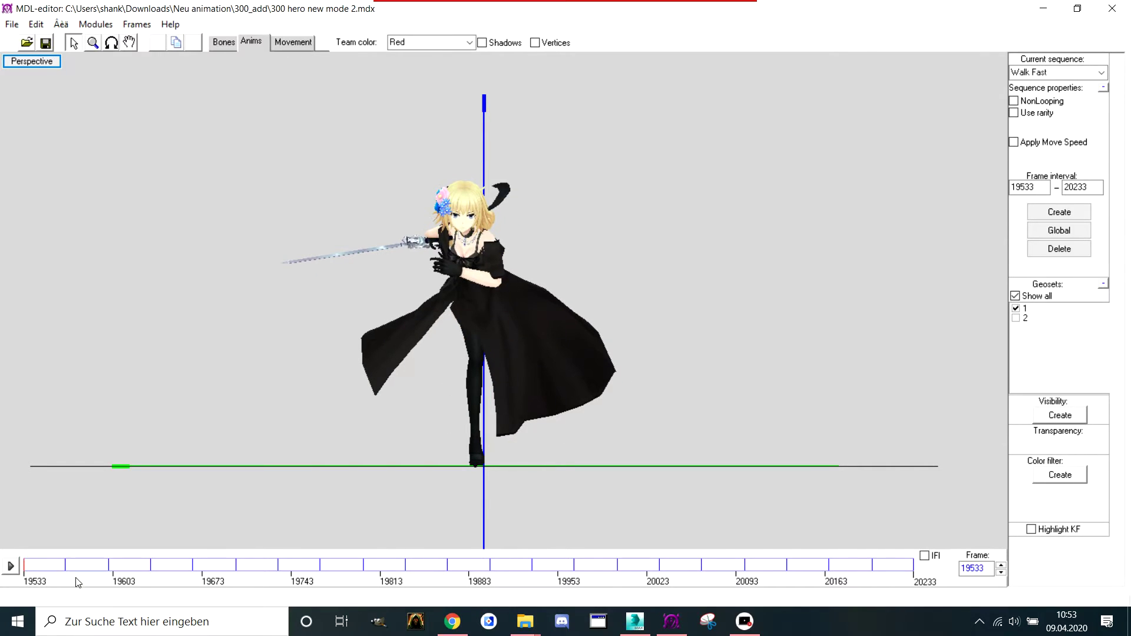
drag(77, 582, 191, 581)
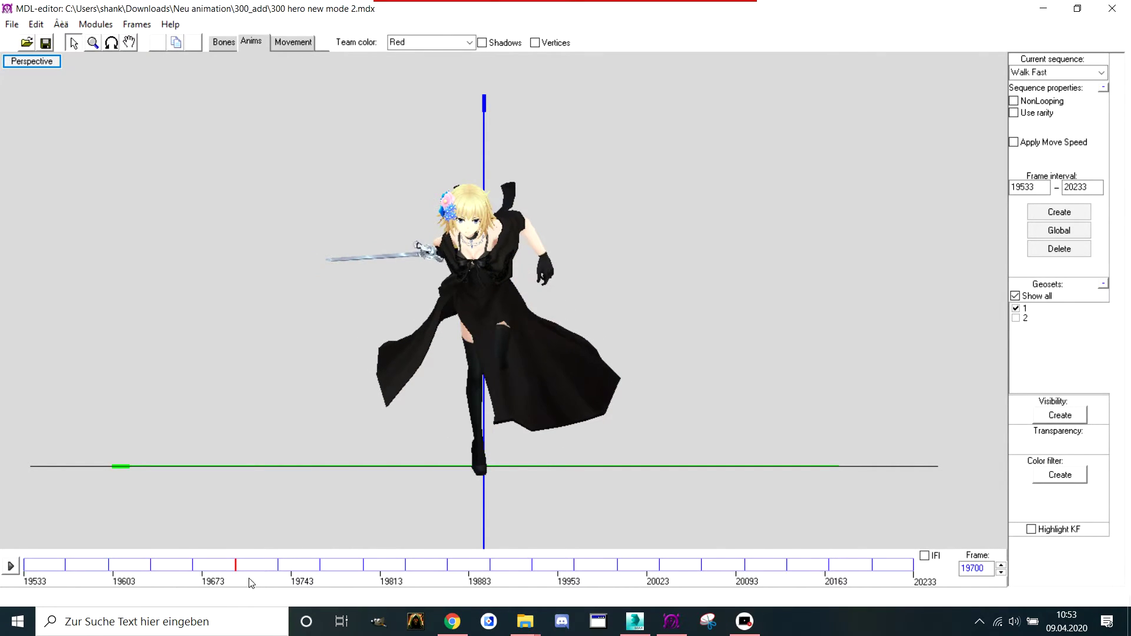
drag(232, 580, 659, 587)
click(40, 585)
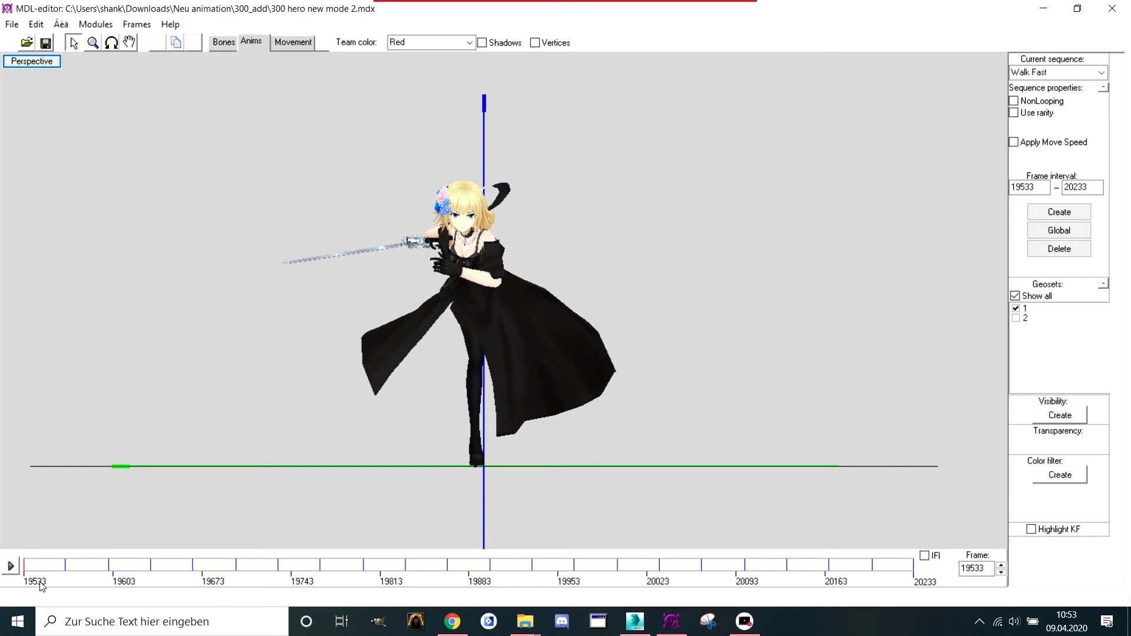
Check Walk Fast poses at frames 20000, 20066, 20033, 20133, 20233, 19666 and 19533
click(617, 572)
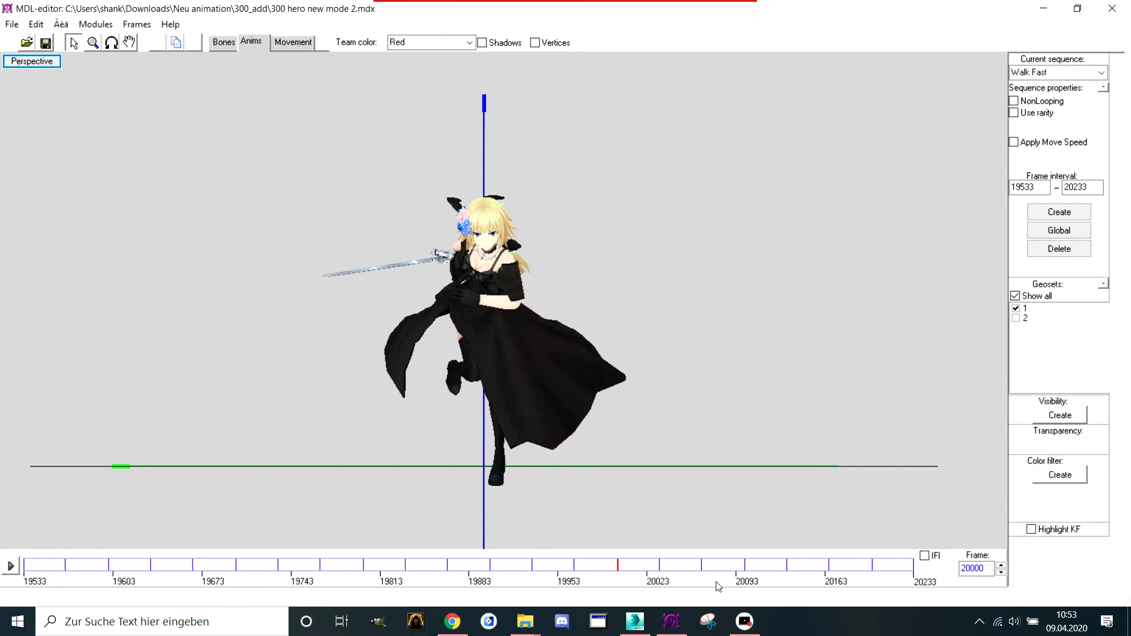
click(717, 586)
click(666, 587)
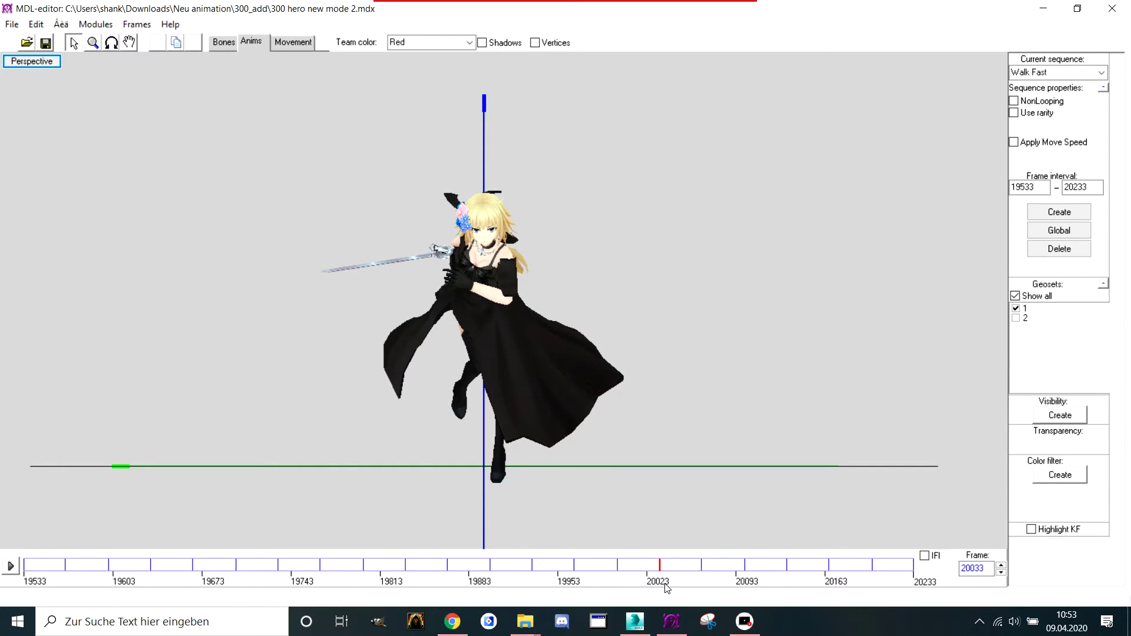
click(36, 577)
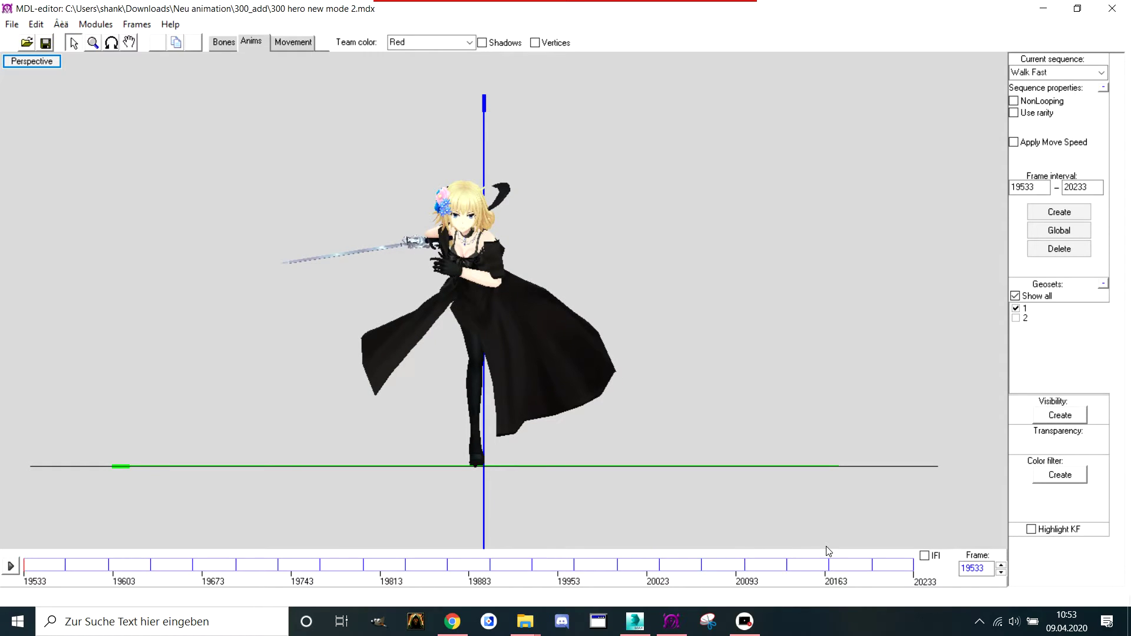
click(784, 581)
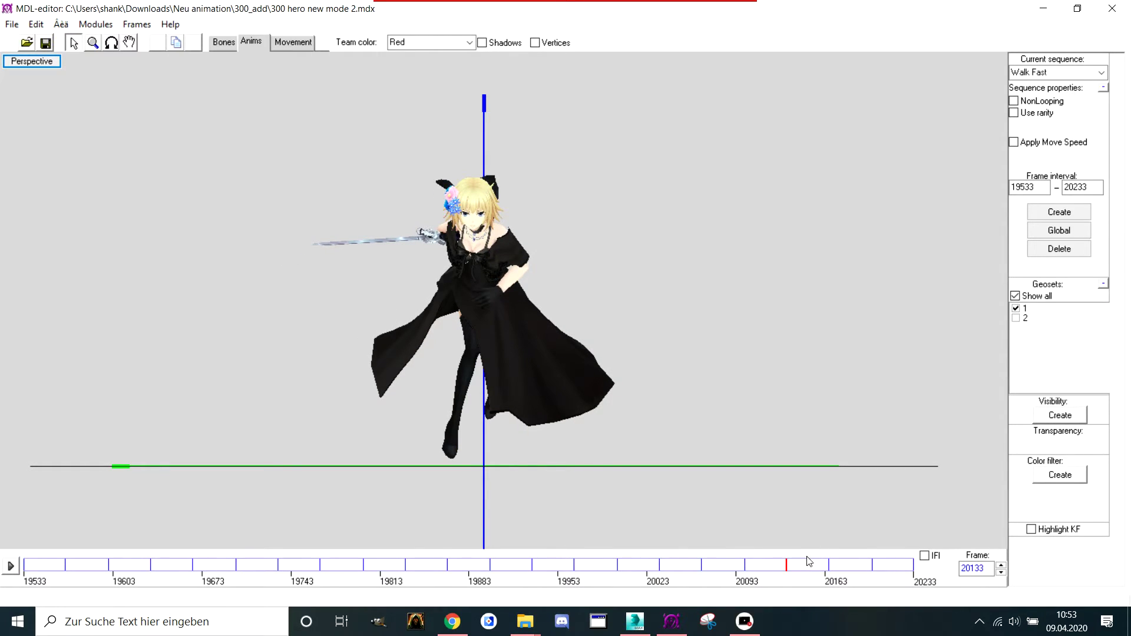
click(832, 579)
click(871, 584)
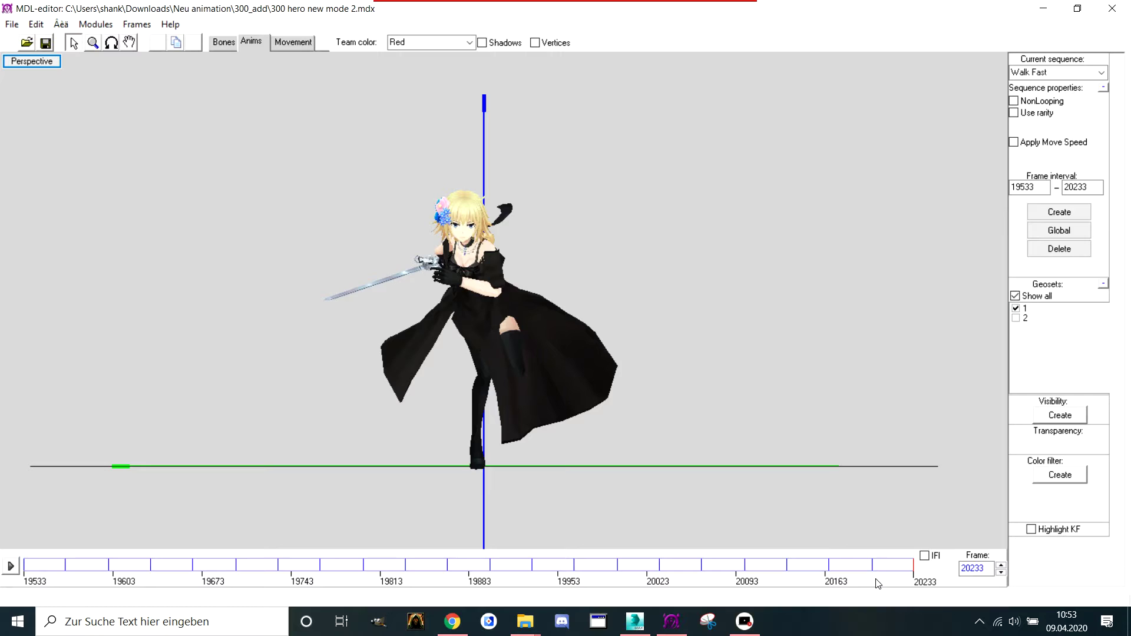
click(872, 584)
click(177, 578)
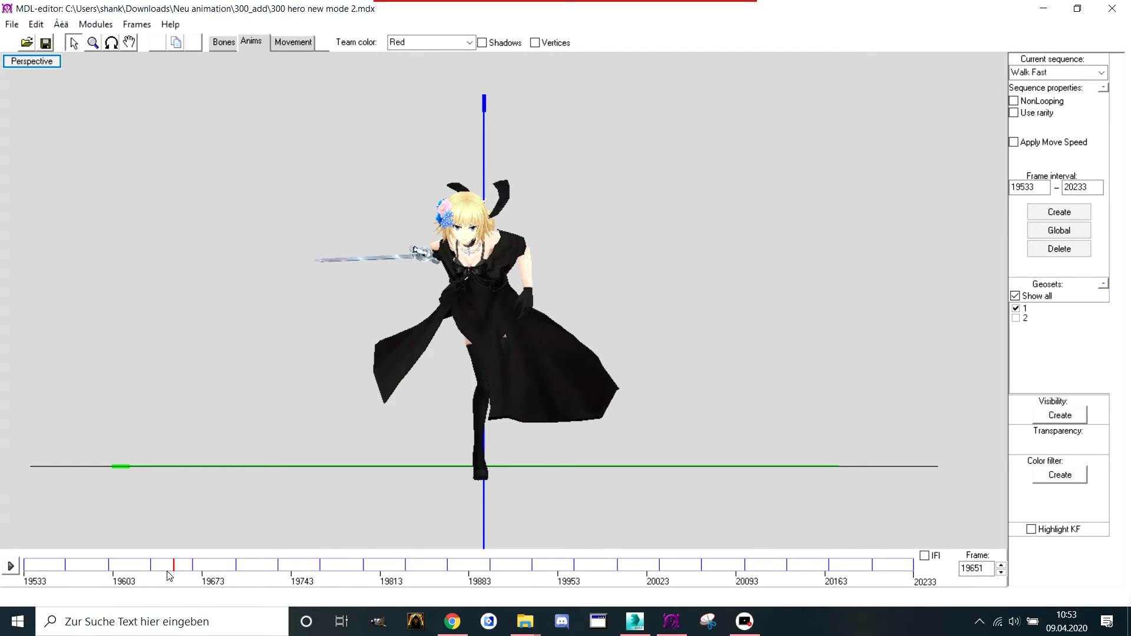
click(195, 581)
click(115, 581)
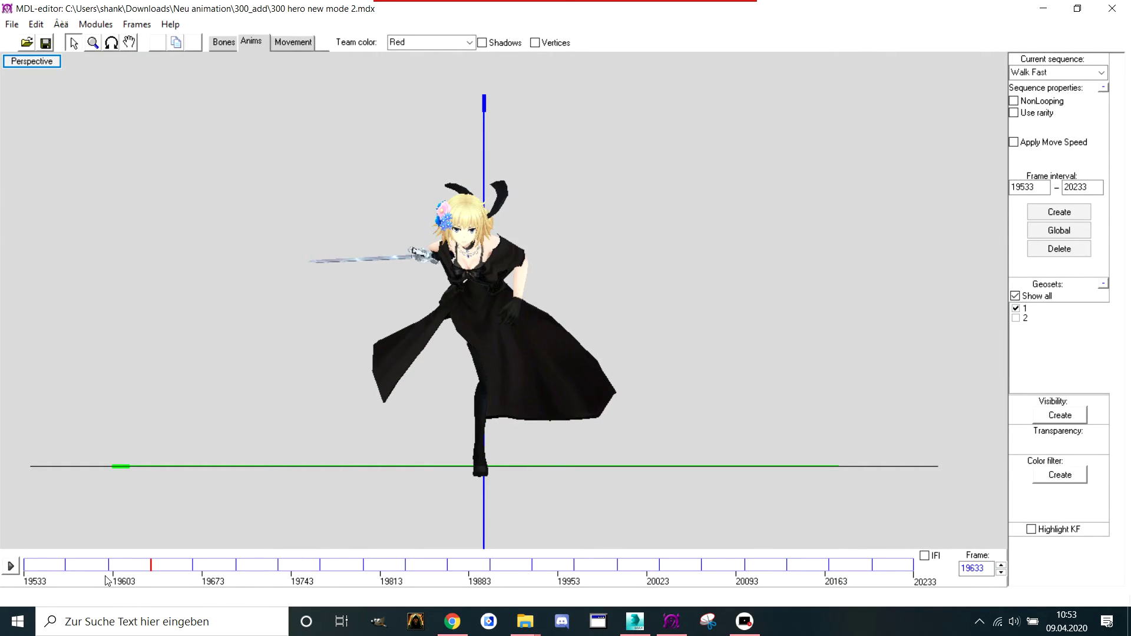
click(68, 580)
click(31, 579)
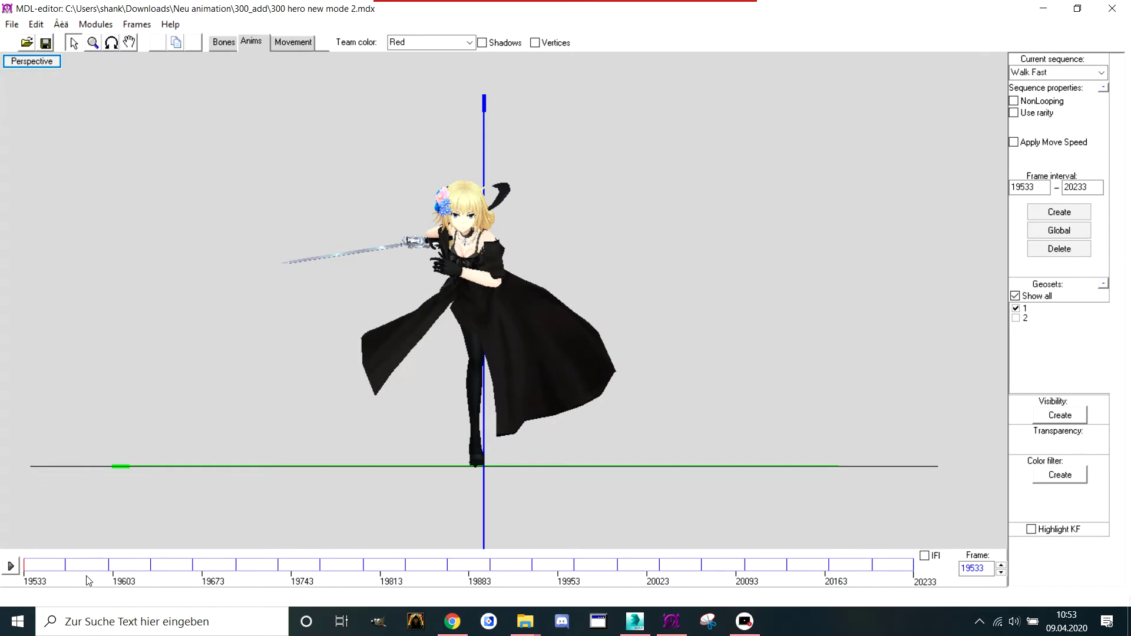
Compare poses at frames 19700, 19666, 20233, 20200, 20166 and 19766
click(151, 578)
click(174, 578)
click(234, 581)
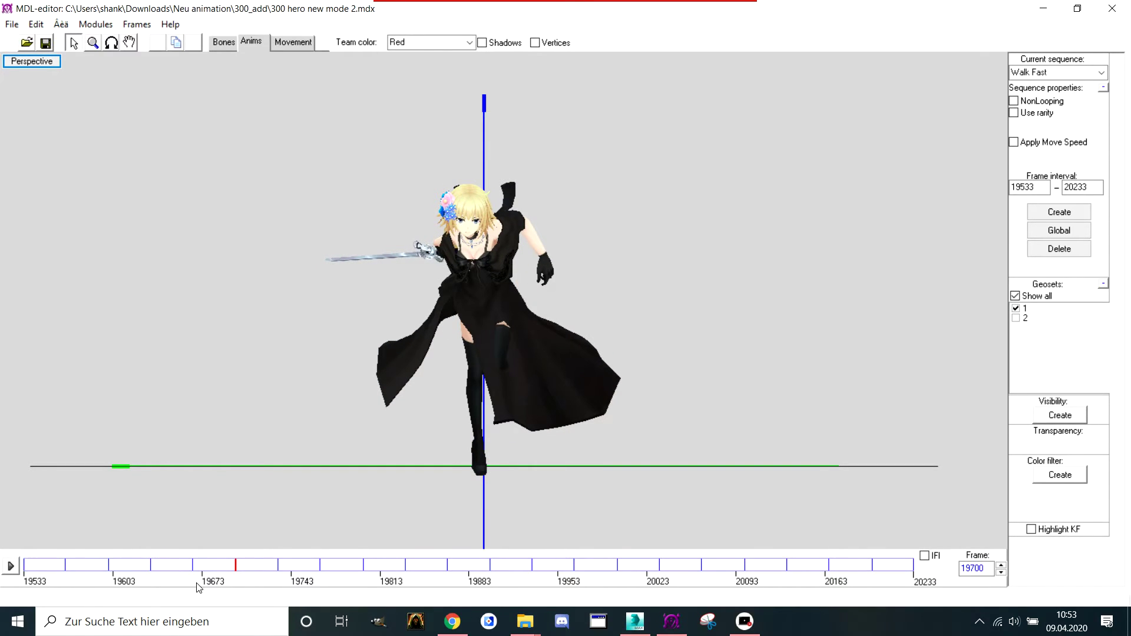
click(175, 586)
click(879, 570)
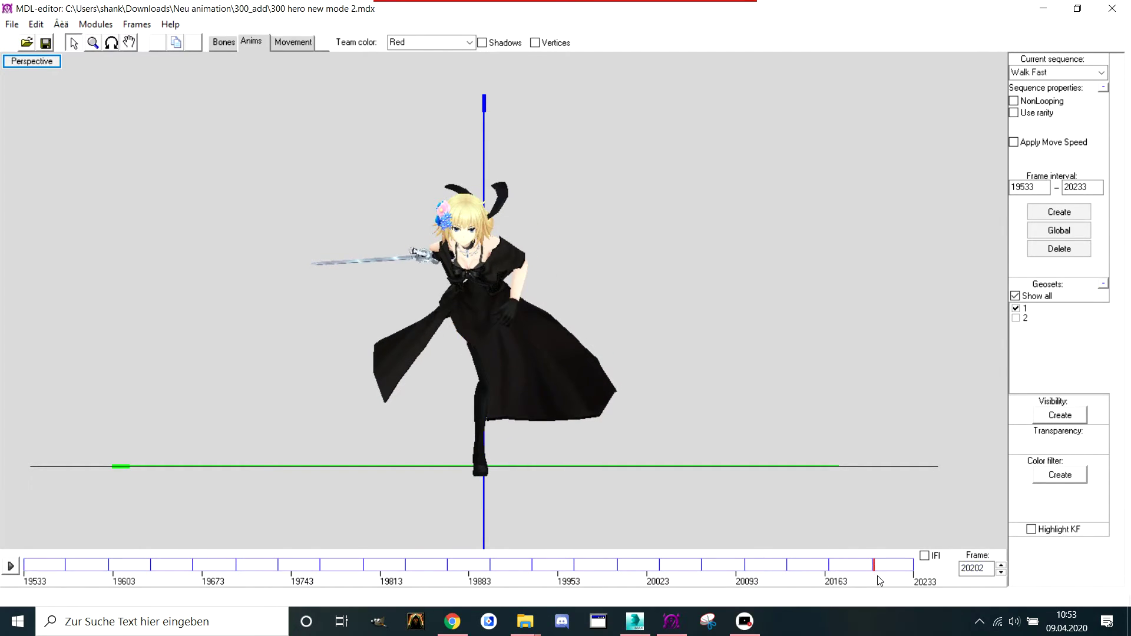
click(871, 585)
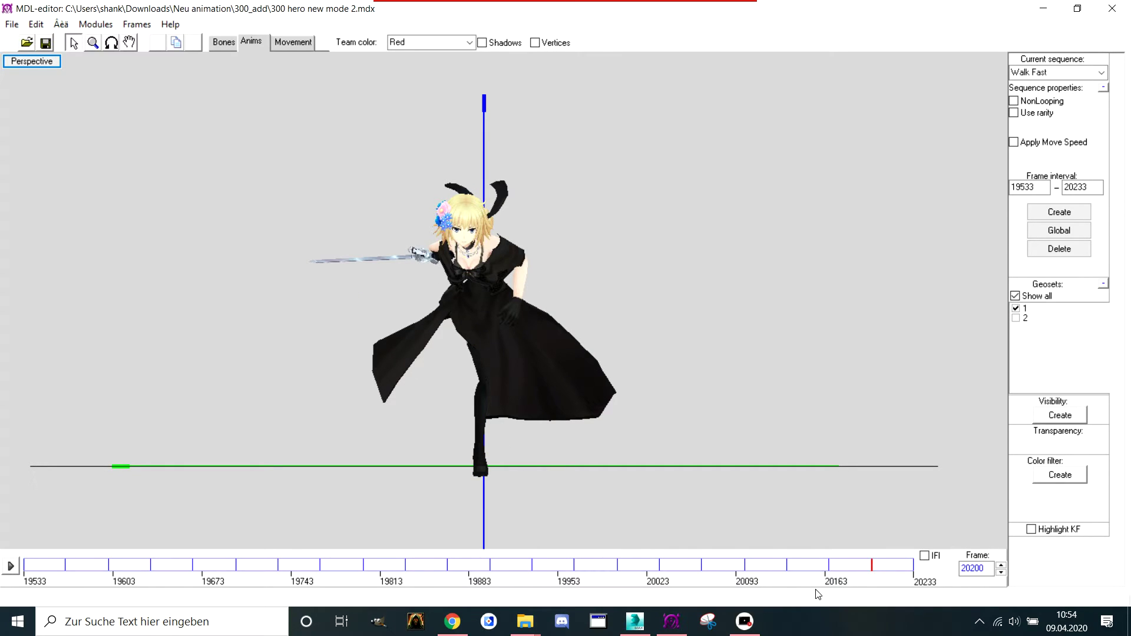
click(741, 584)
mouse_move(525, 622)
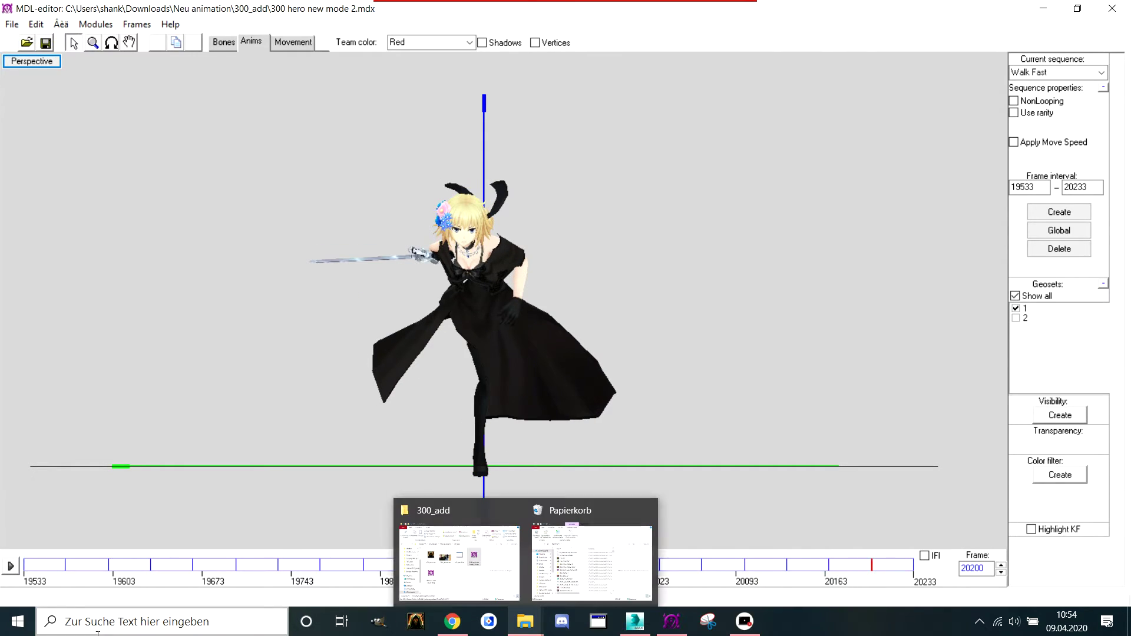
click(212, 573)
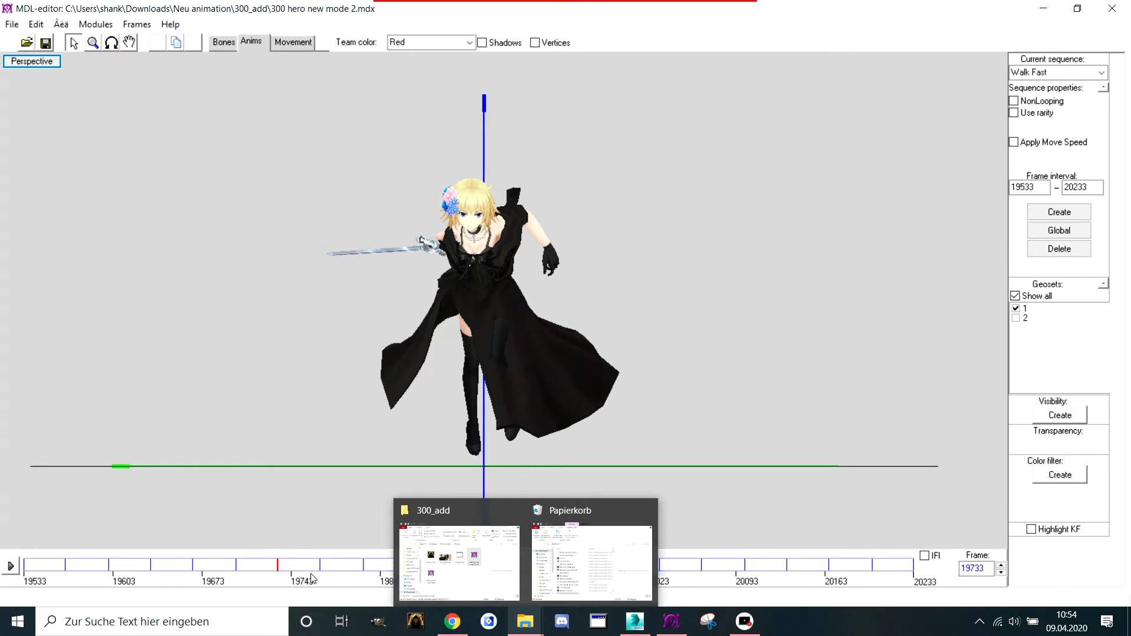
drag(253, 583, 319, 583)
Close the Papierkorb window and advance Walk Fast through frames 19900 to 20110
click(645, 511)
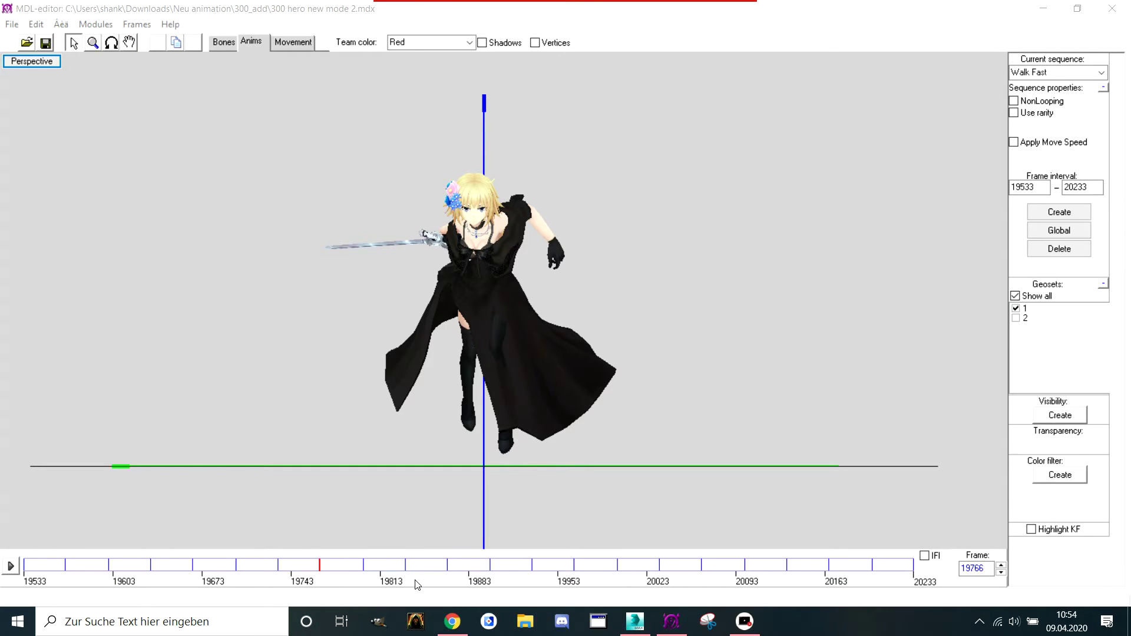
drag(416, 584, 488, 582)
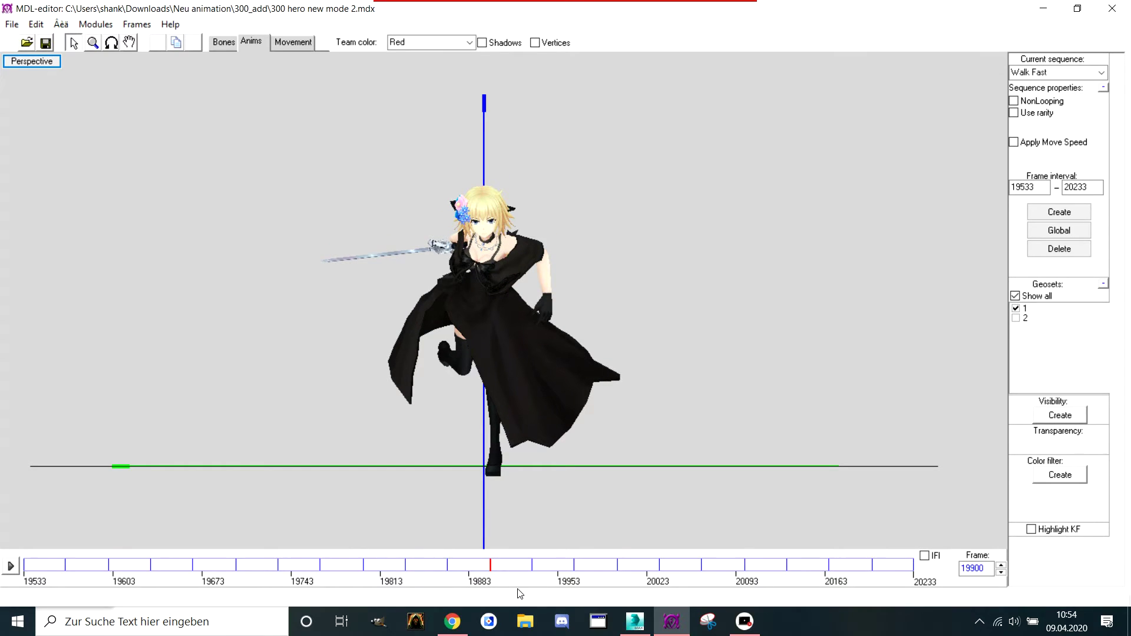
click(543, 587)
drag(547, 587, 574, 586)
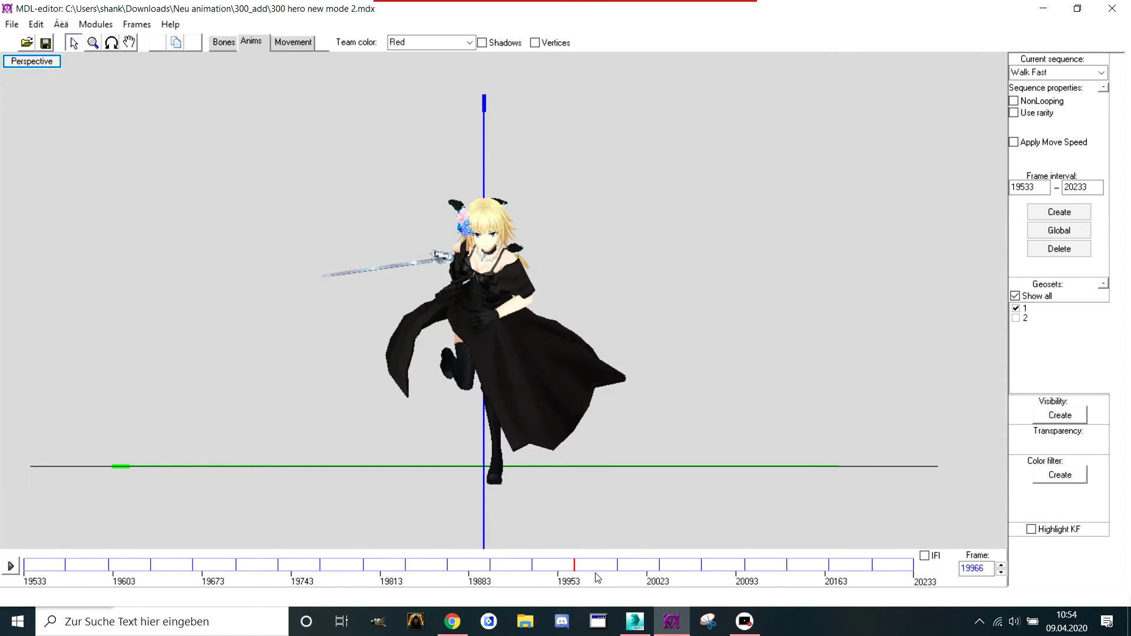
drag(747, 576, 757, 571)
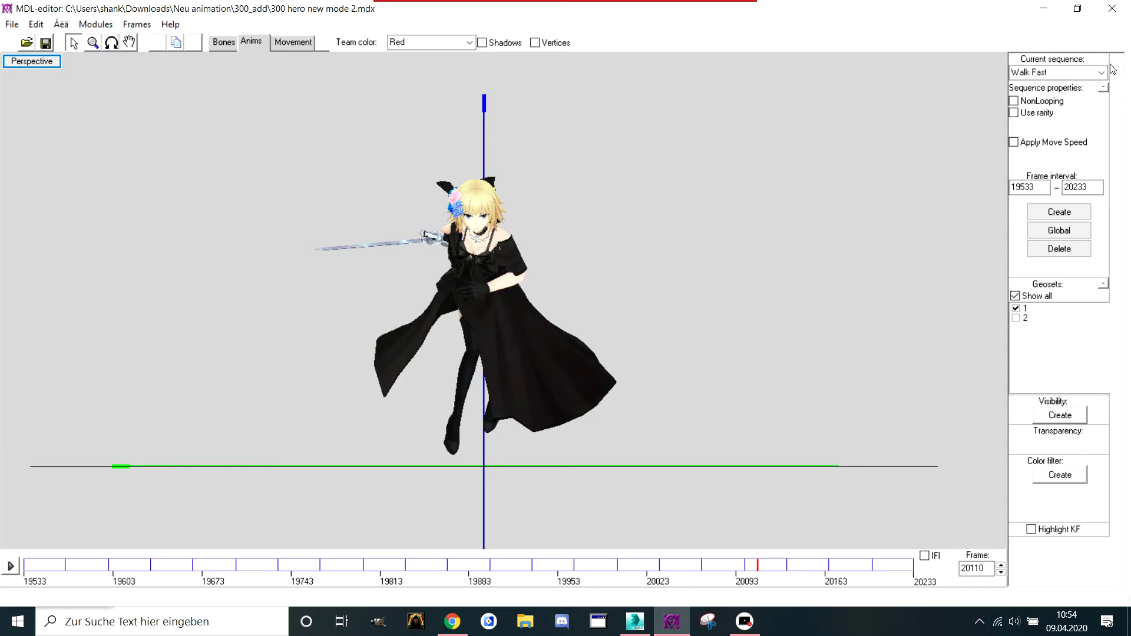
Apply a keyframe edit at frame 20110 and delete the Walk Fast sequence
right_click(764, 398)
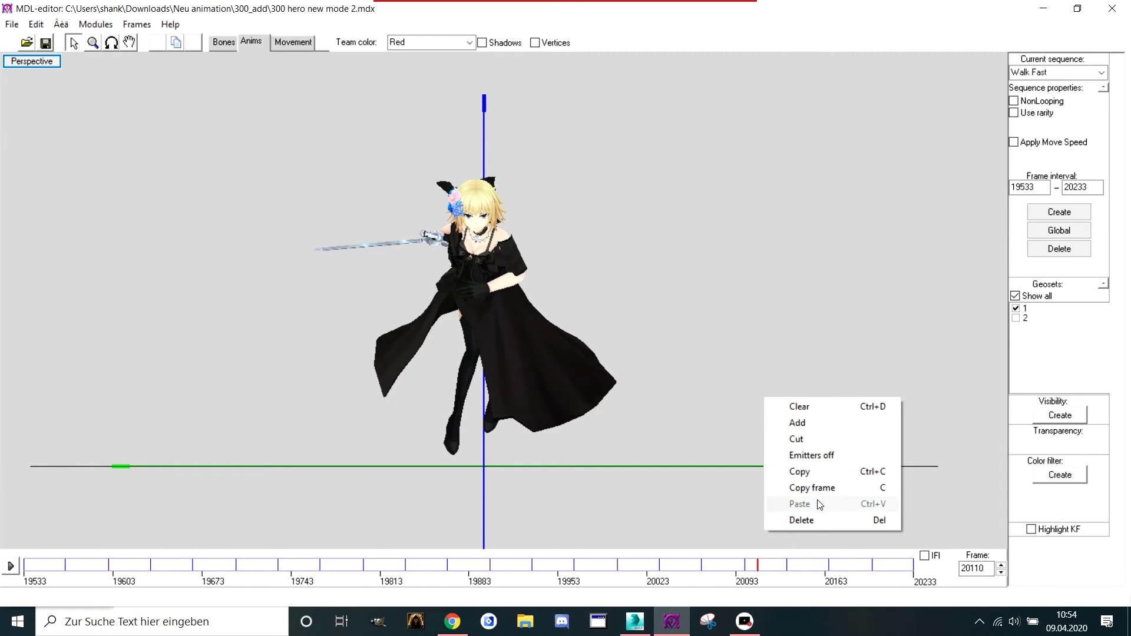
click(820, 418)
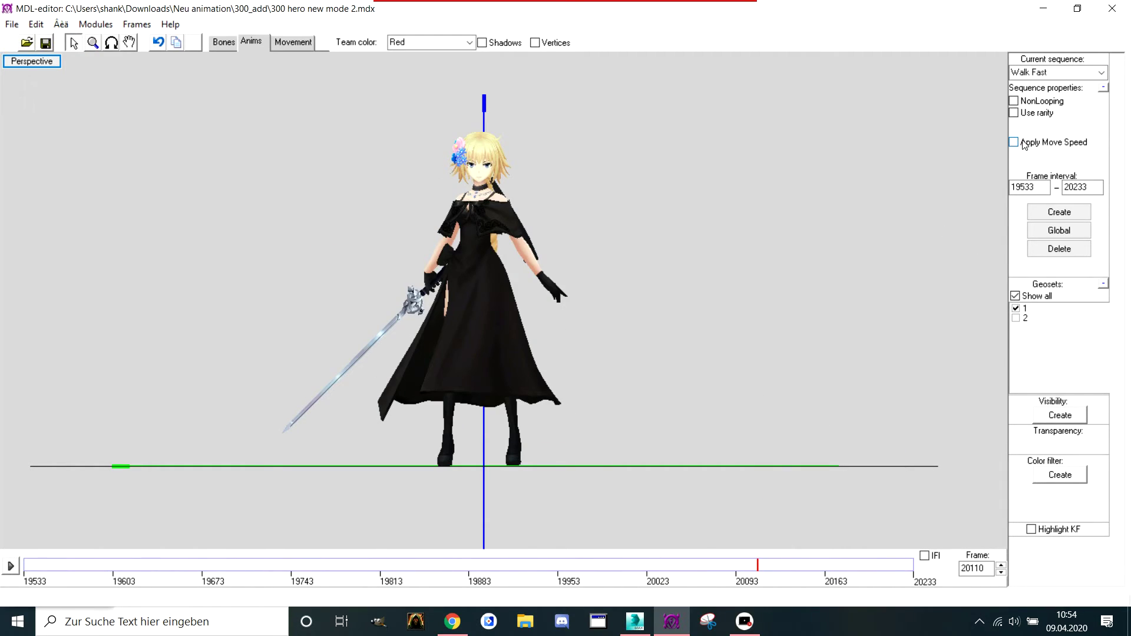
click(1059, 248)
Switch to the Walk sequence and play it
click(1102, 73)
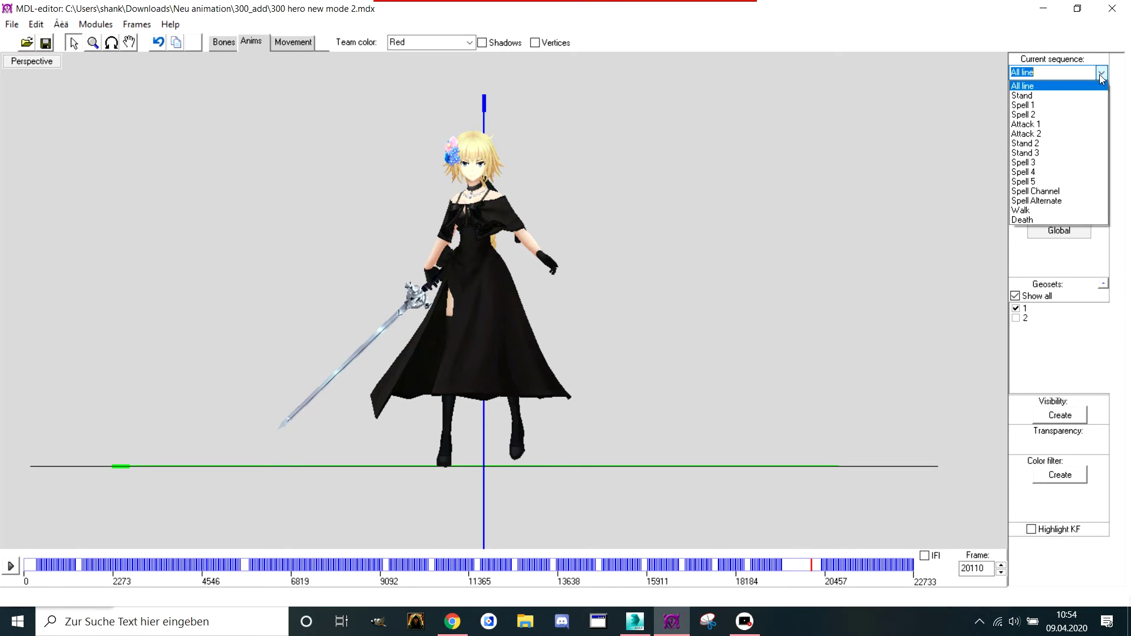
click(1055, 209)
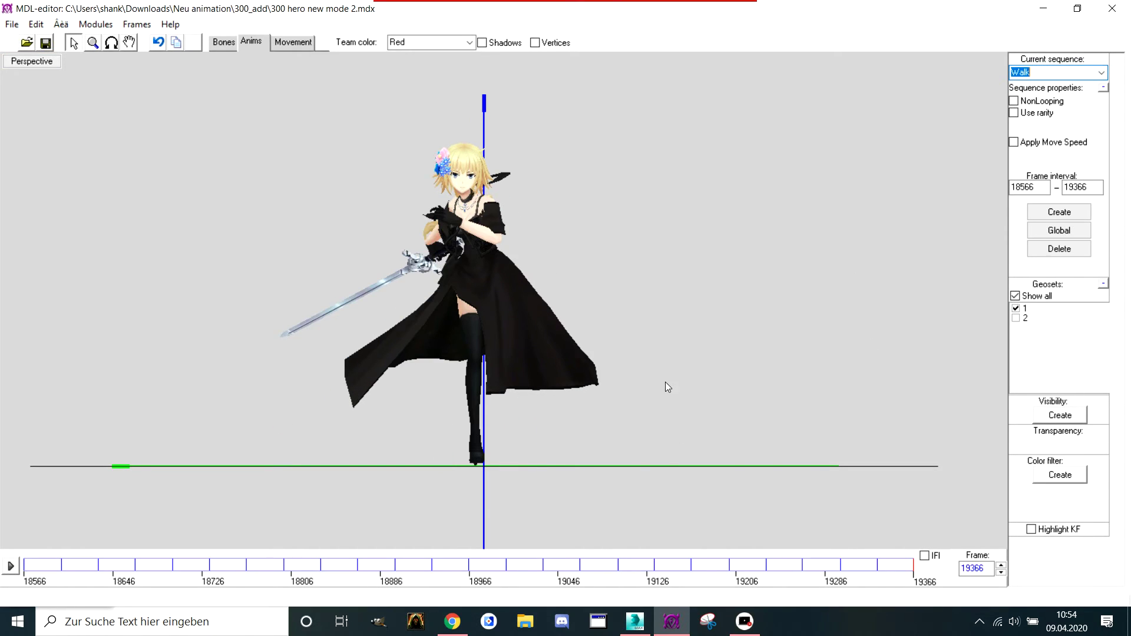
click(20, 562)
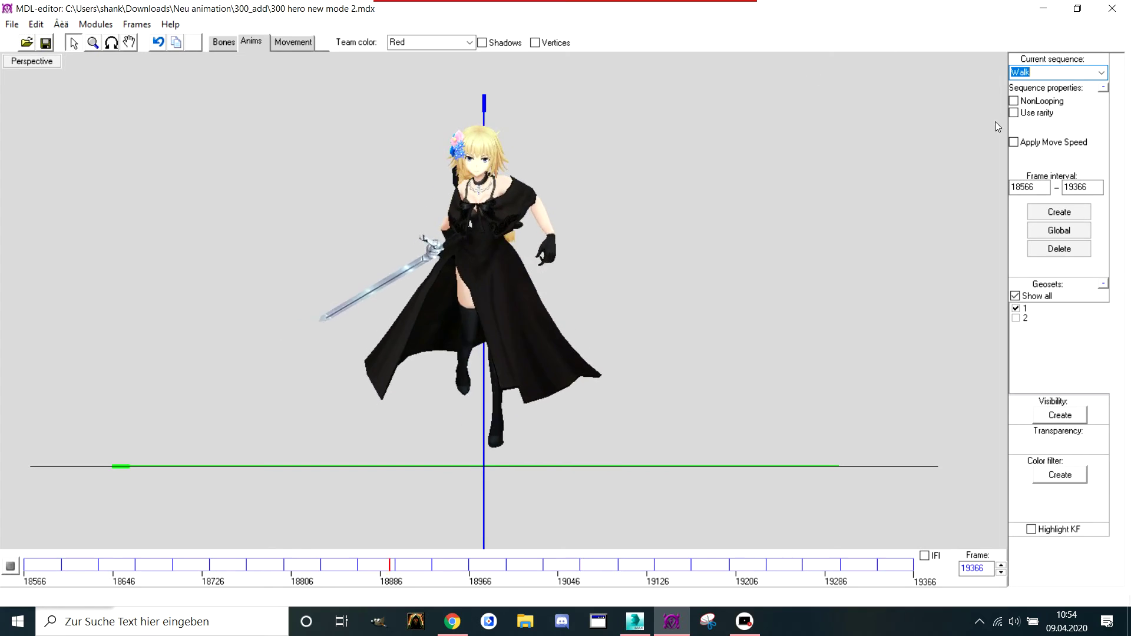
click(1101, 72)
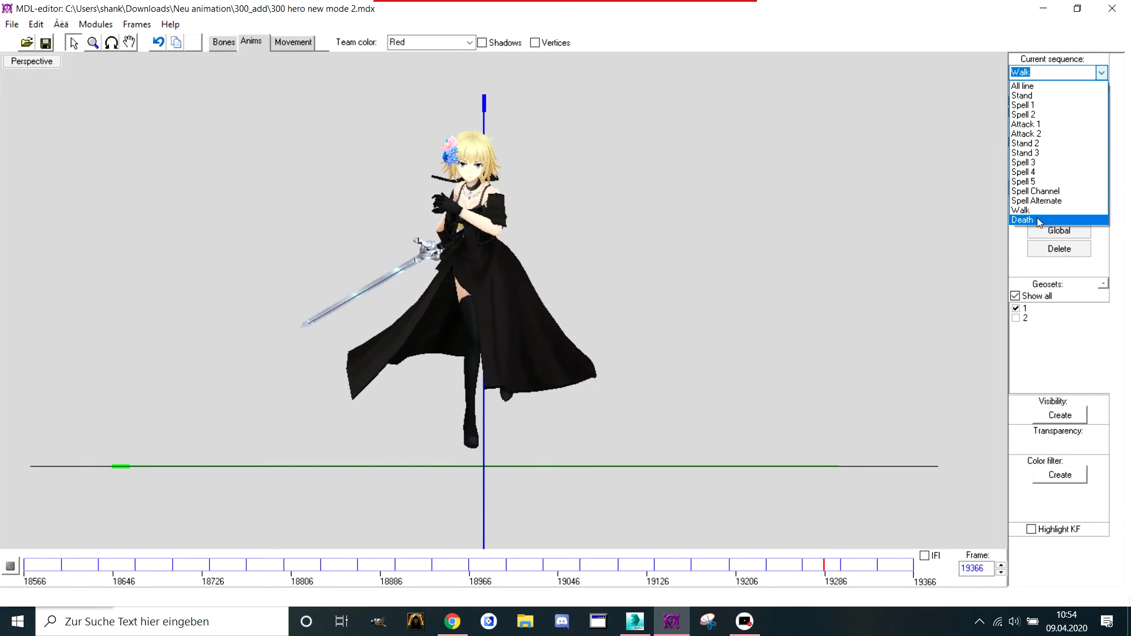
Play the Death sequence and orbit the view to show the ground grid
click(1053, 218)
click(642, 335)
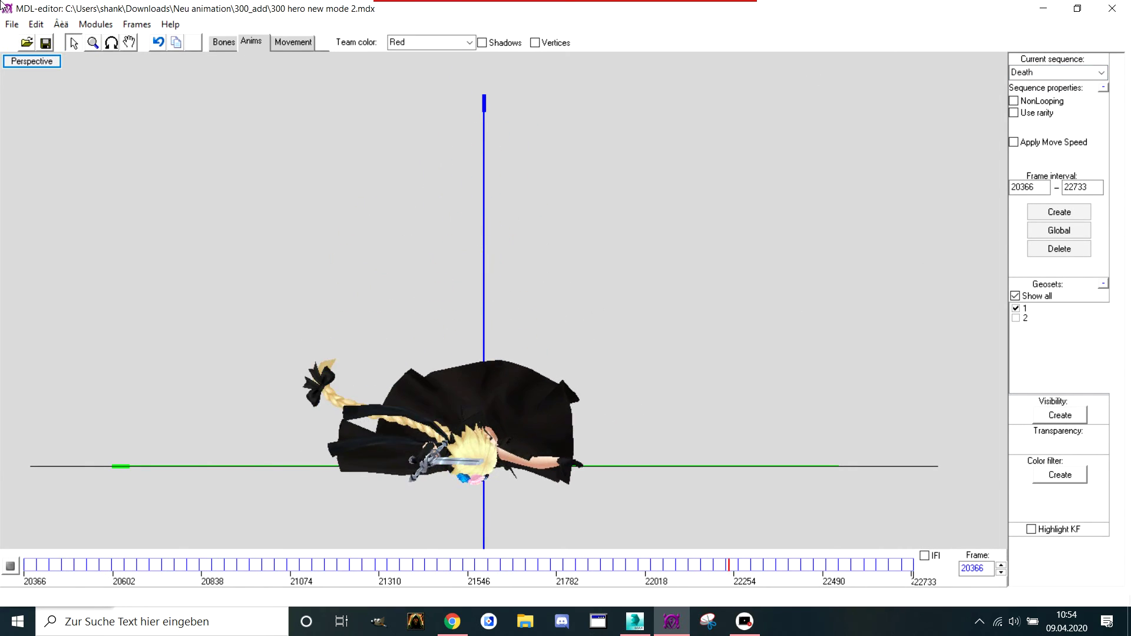
click(110, 44)
drag(189, 221, 247, 233)
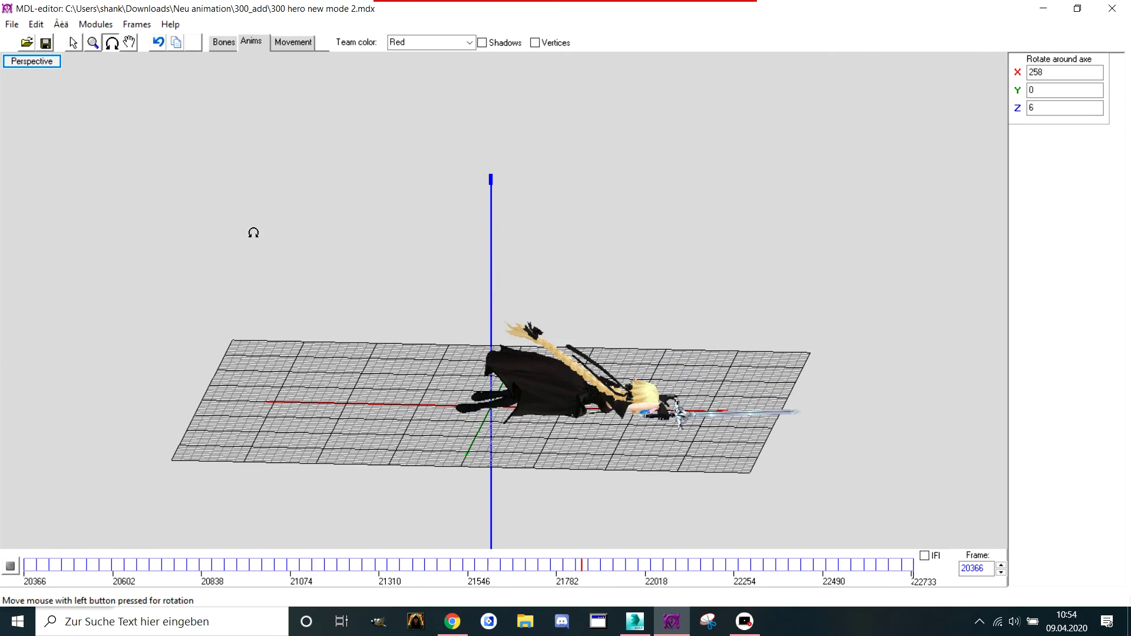